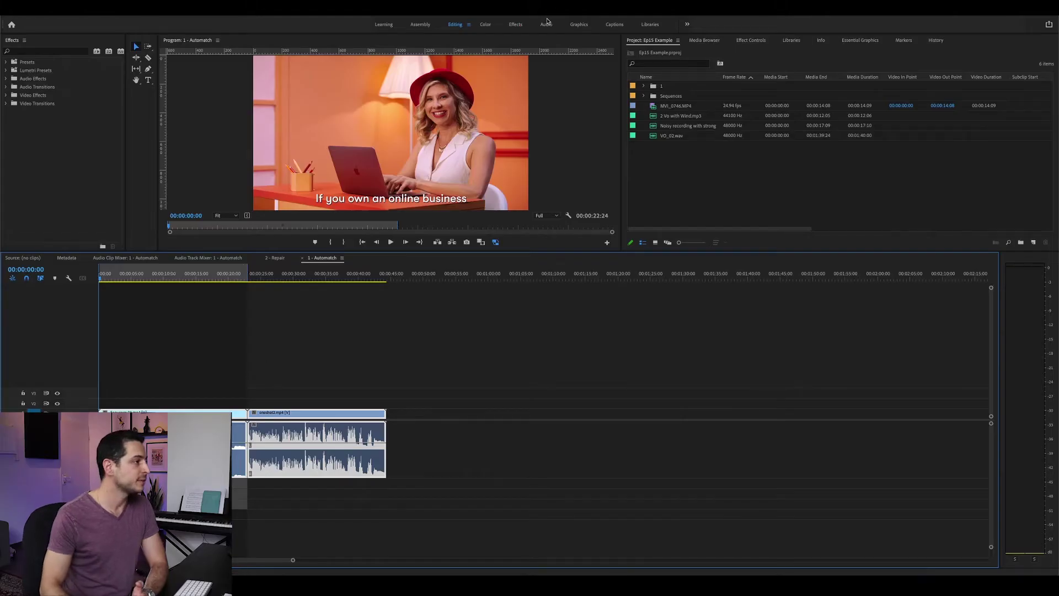
# Switch to the Audio workspace, tag the two selected clips as Dialogue and show their Loudness options
pyautogui.click(546, 25)
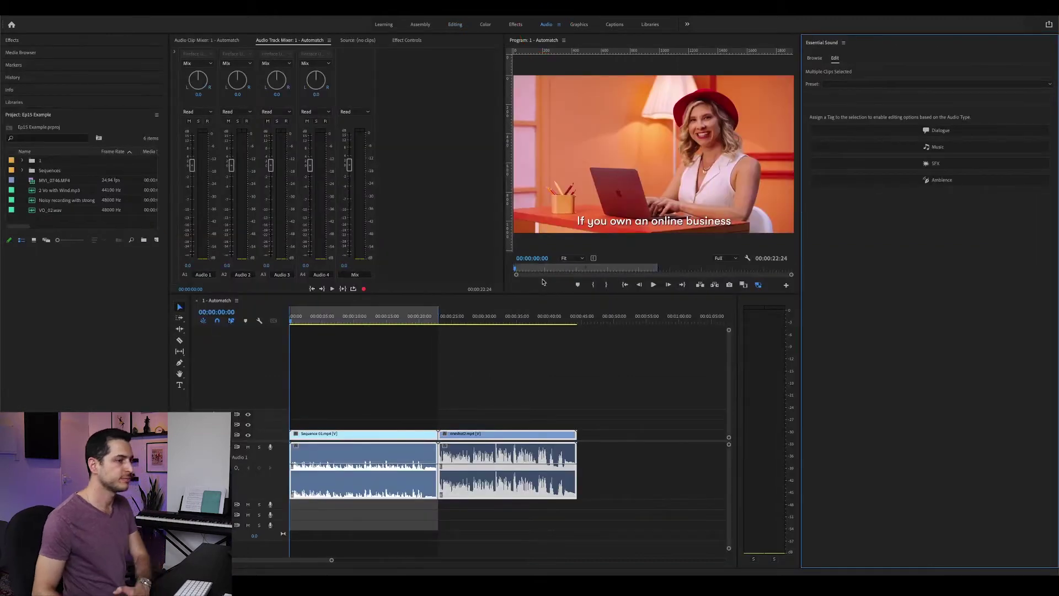
pyautogui.click(850, 131)
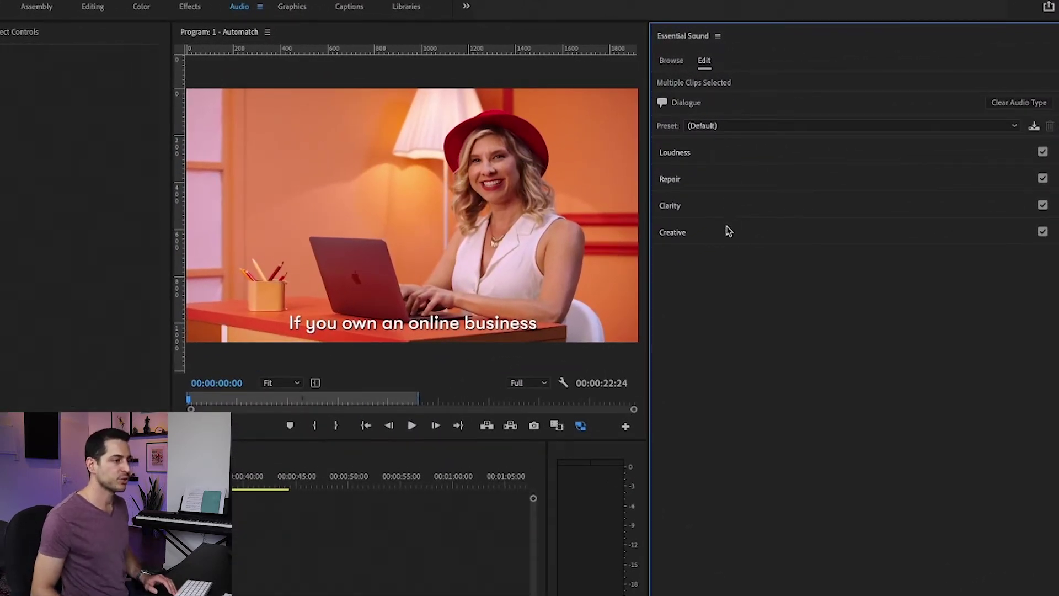
pyautogui.click(714, 187)
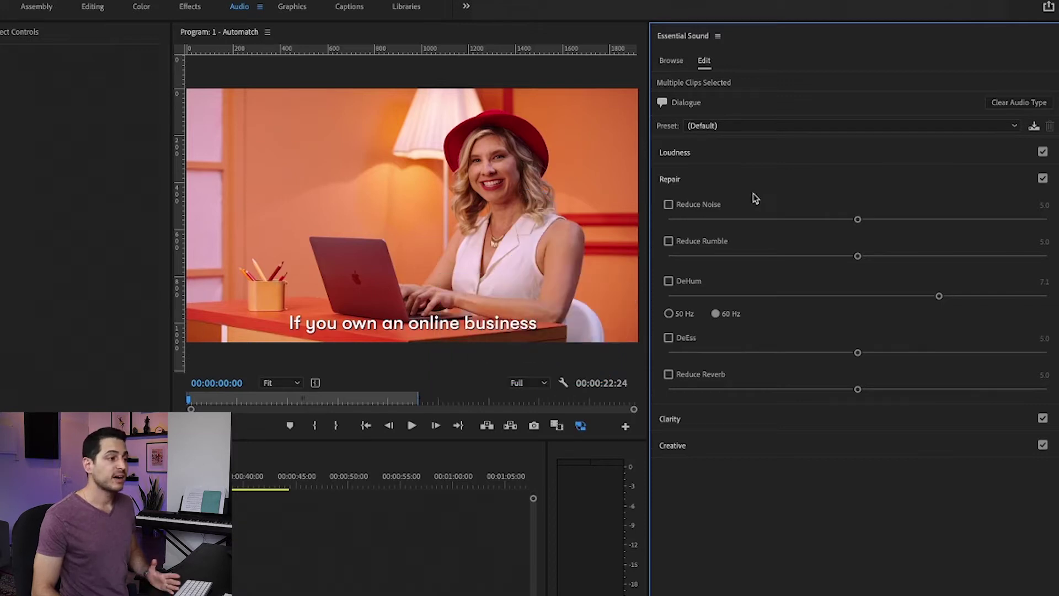
pyautogui.click(741, 178)
pyautogui.click(741, 155)
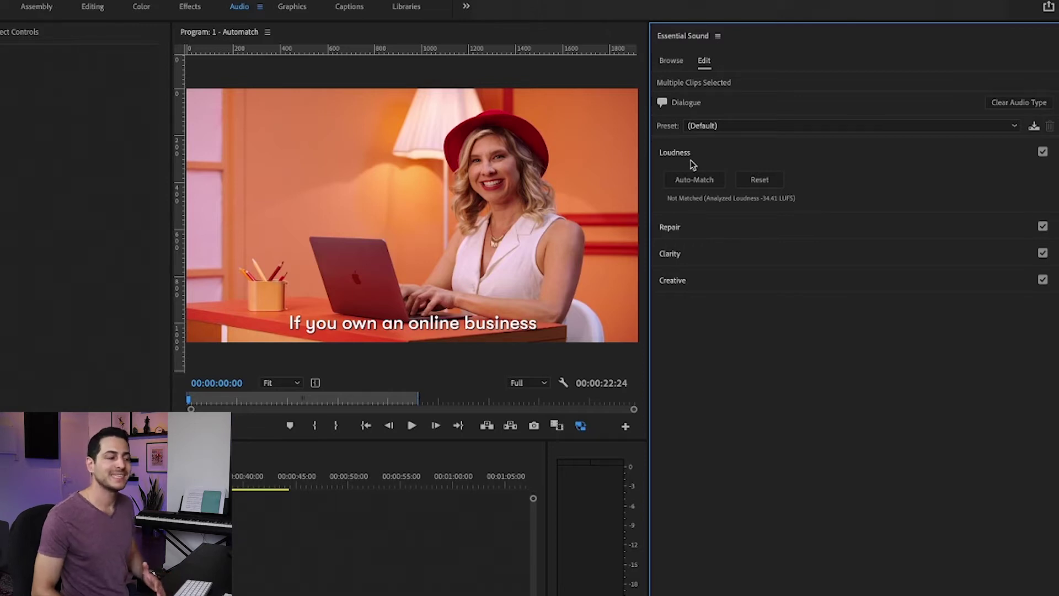
# Play a section of the first clip and of the second clip, twice each, to compare their volume levels
pyautogui.click(357, 473)
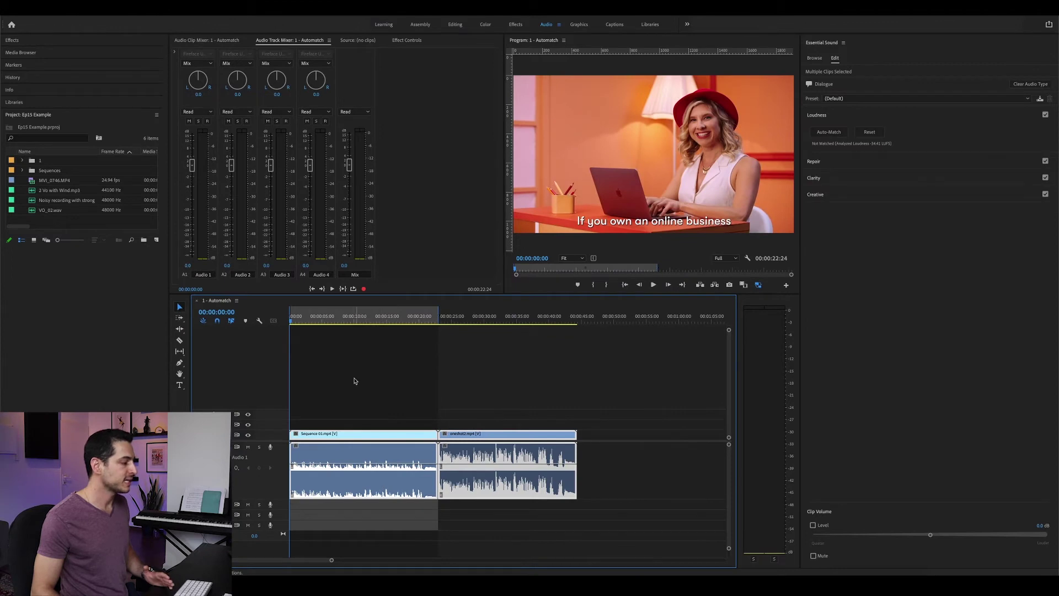
pyautogui.click(347, 319)
pyautogui.press('space')
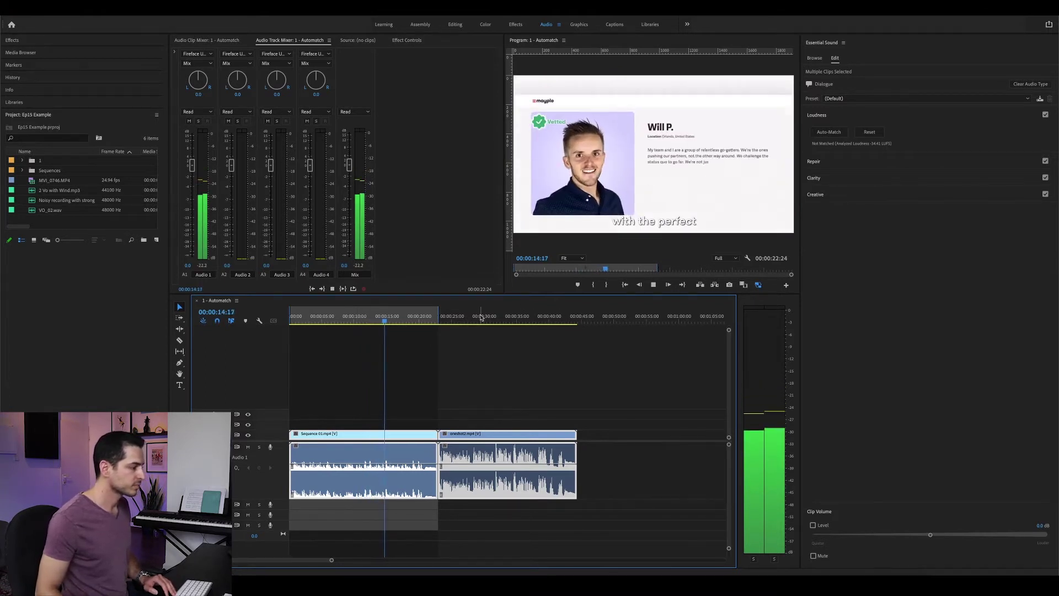
pyautogui.press('space')
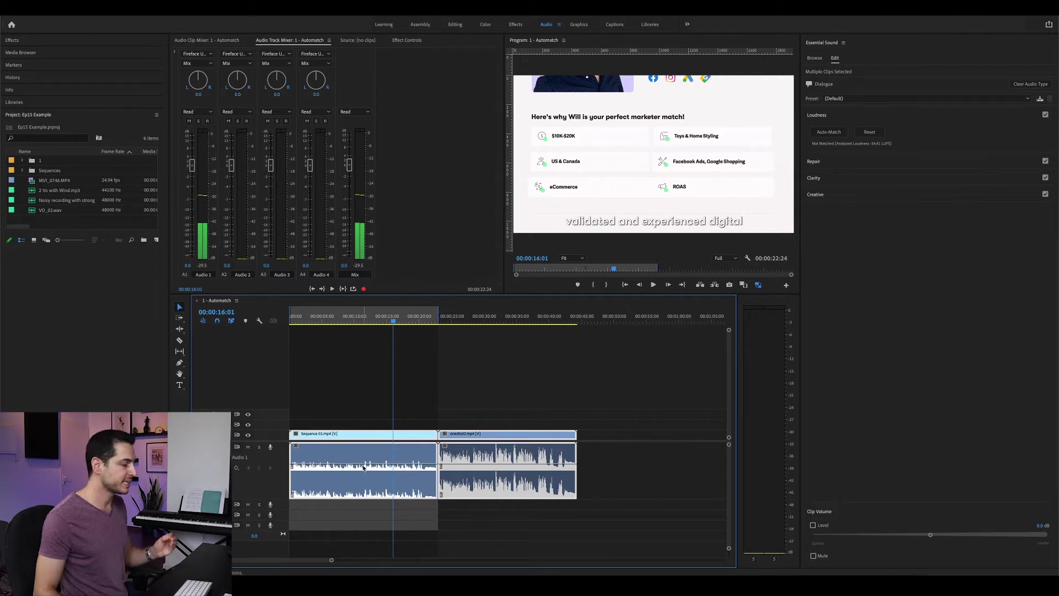
pyautogui.click(470, 319)
pyautogui.press('space')
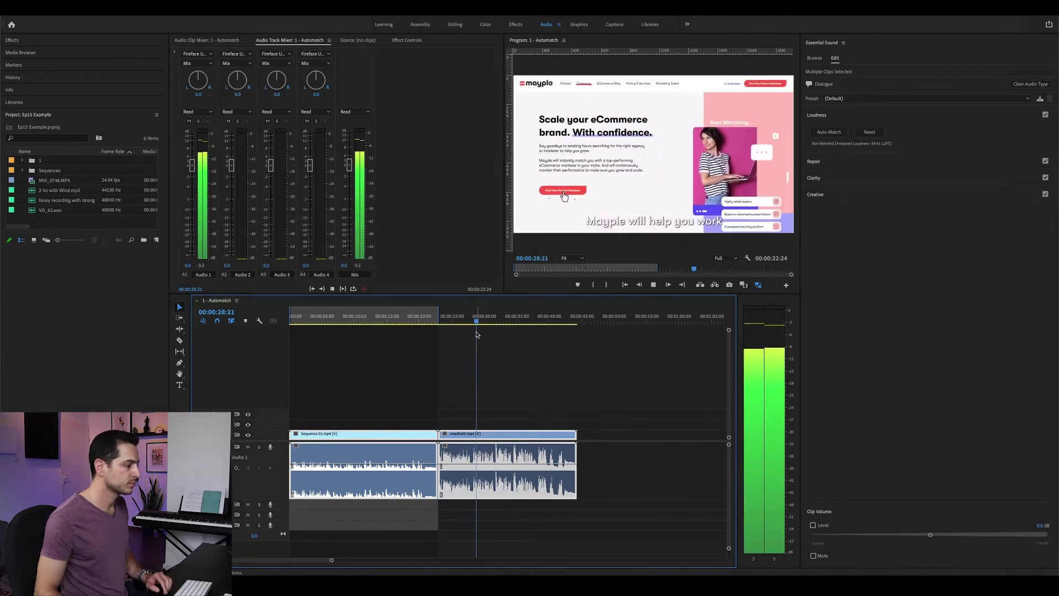
pyautogui.press('space')
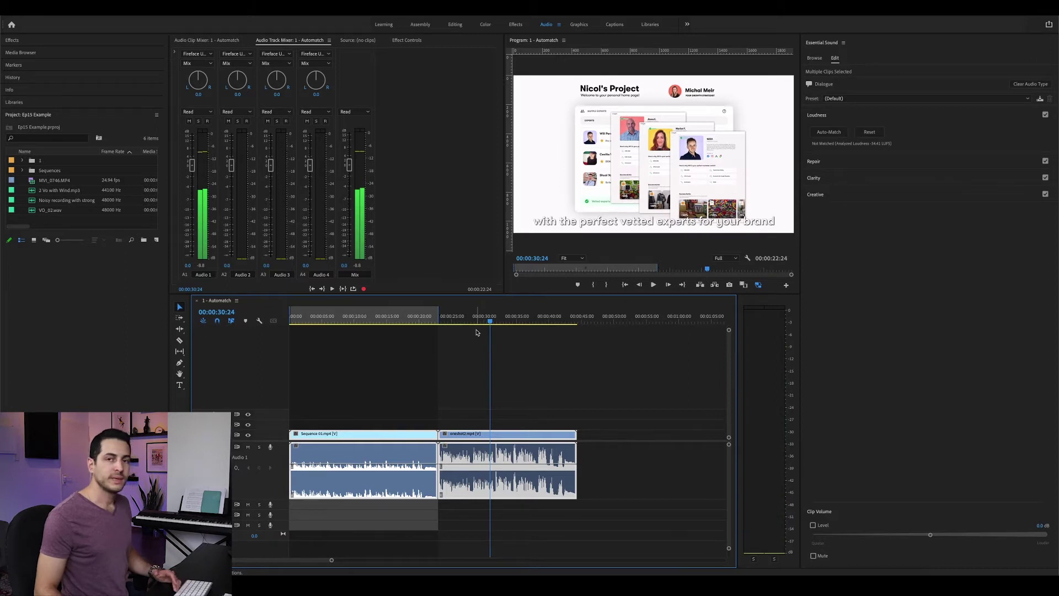
pyautogui.click(354, 319)
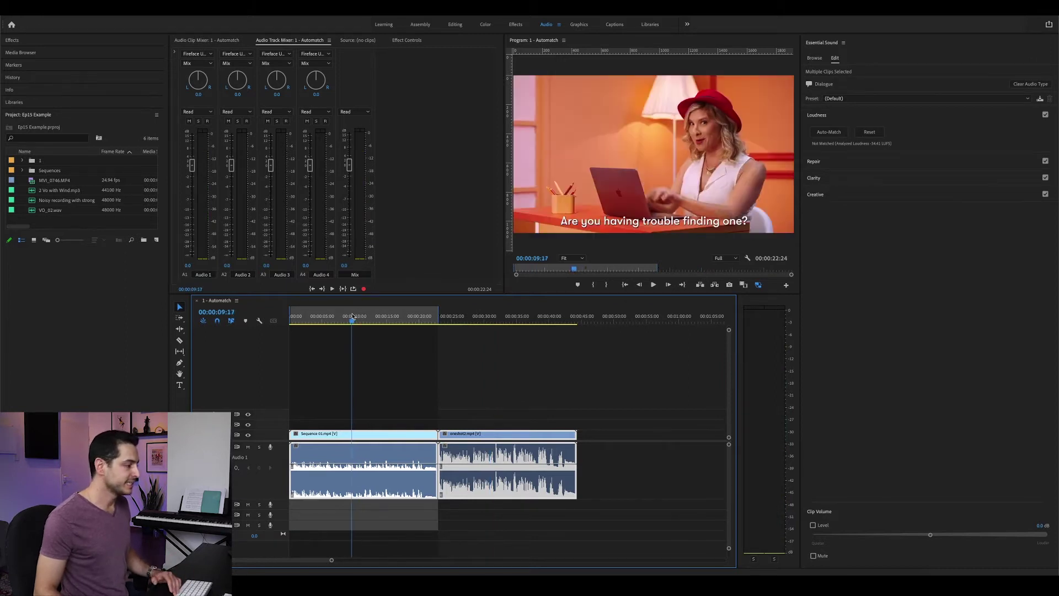
pyautogui.press('space')
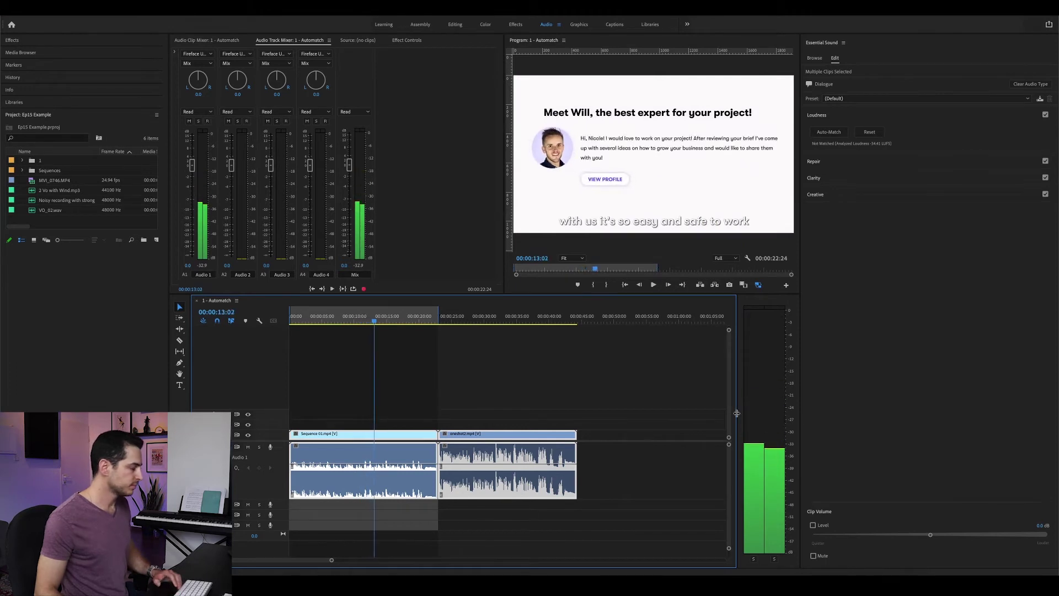
pyautogui.press('space')
pyautogui.click(478, 318)
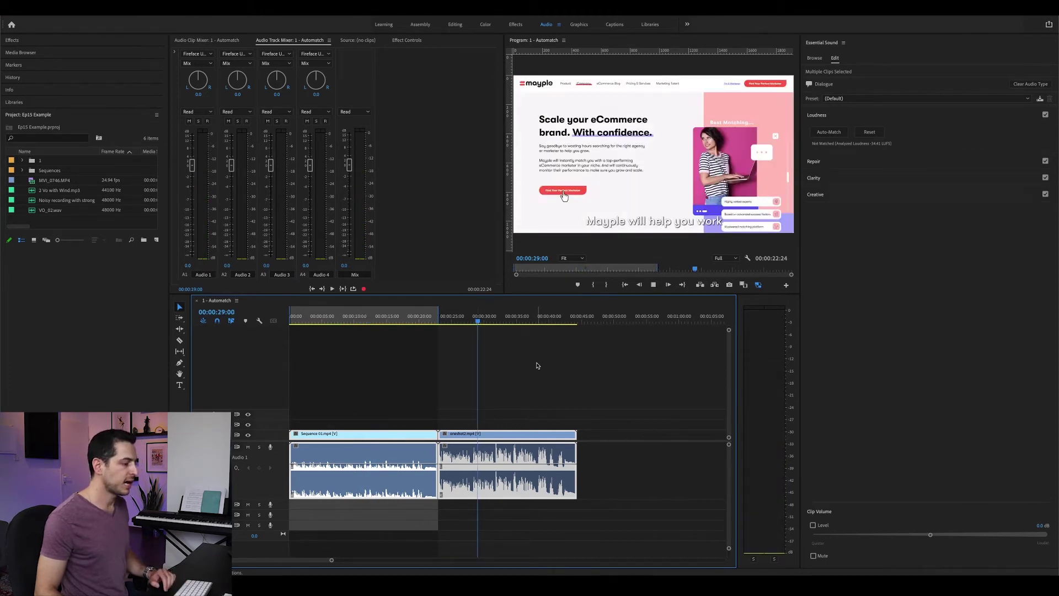
pyautogui.press('space')
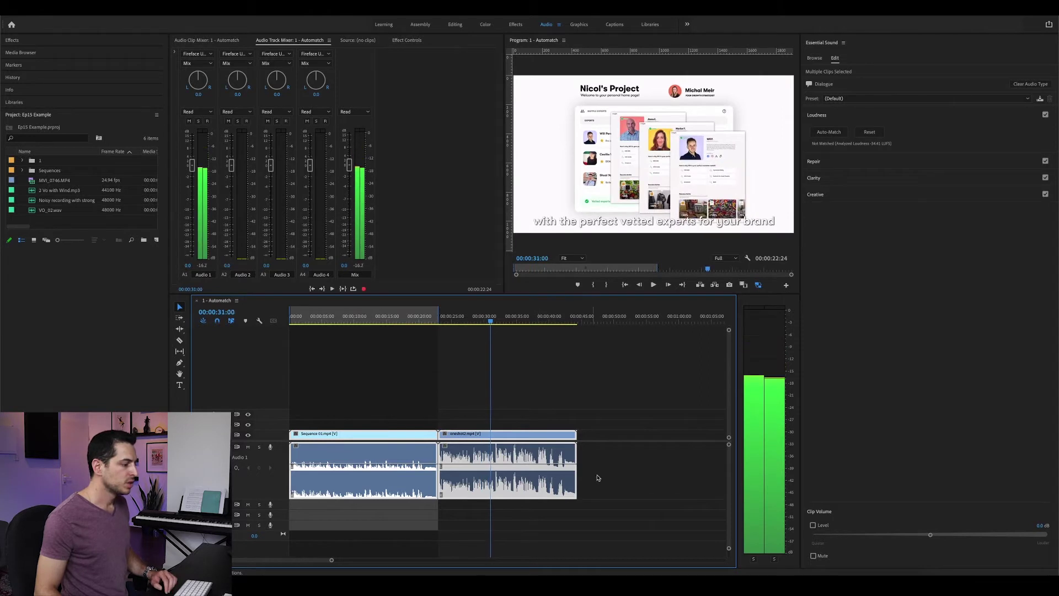
pyautogui.press('space')
# Auto-match the loudness of both dialogue clips and play a section of each to check the levels
pyautogui.moveTo(623, 471); pyautogui.dragTo(405, 474)
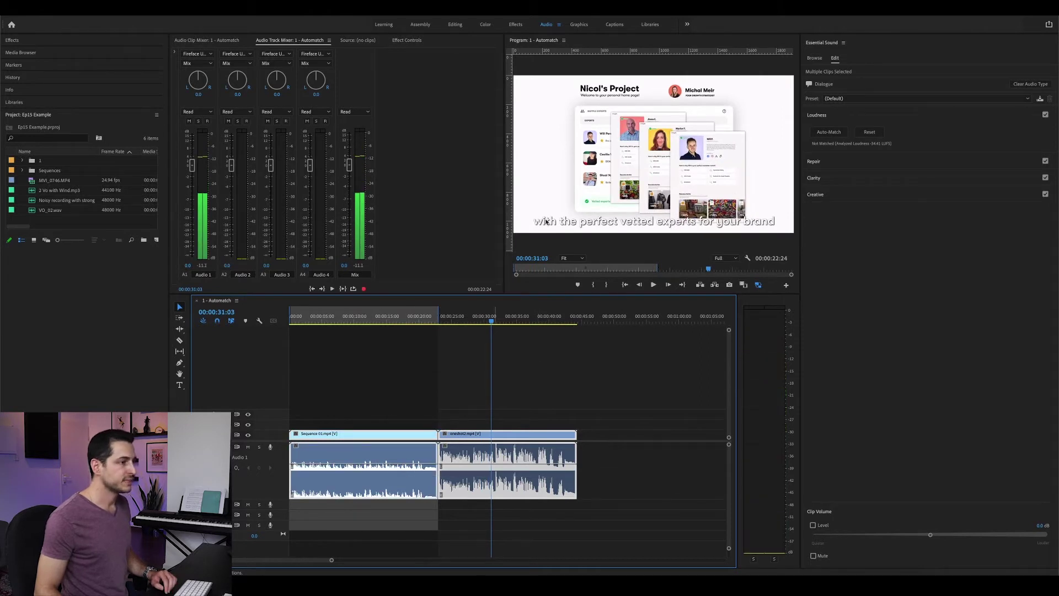
pyautogui.click(829, 132)
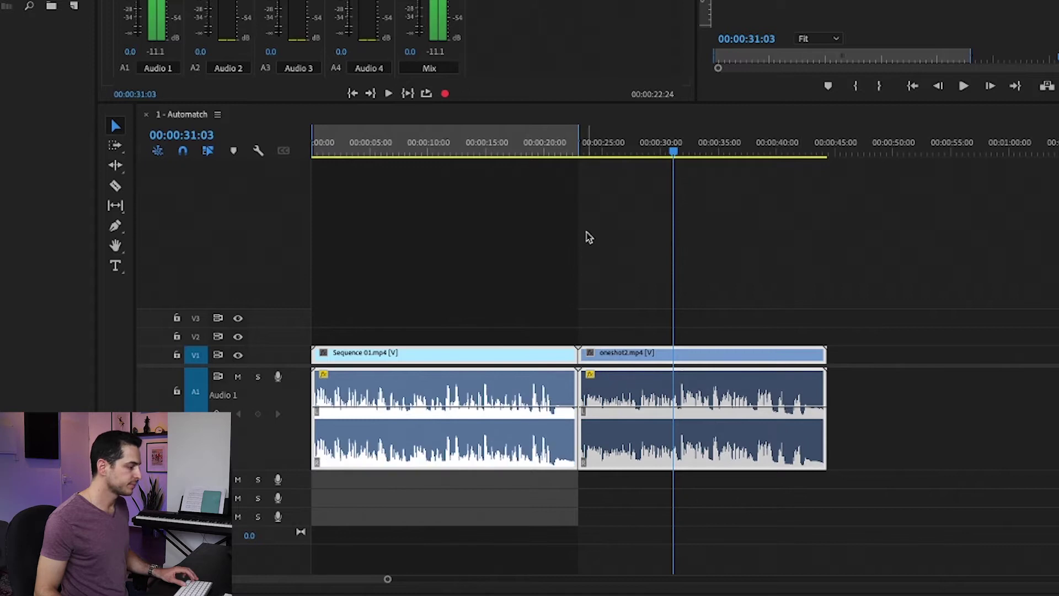
pyautogui.click(491, 148)
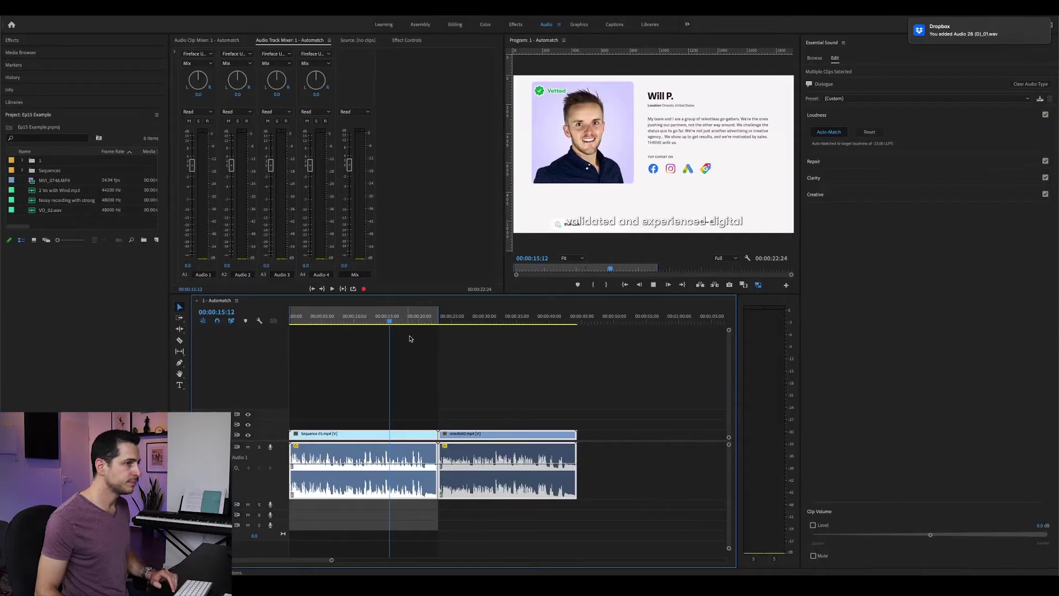
pyautogui.press('space')
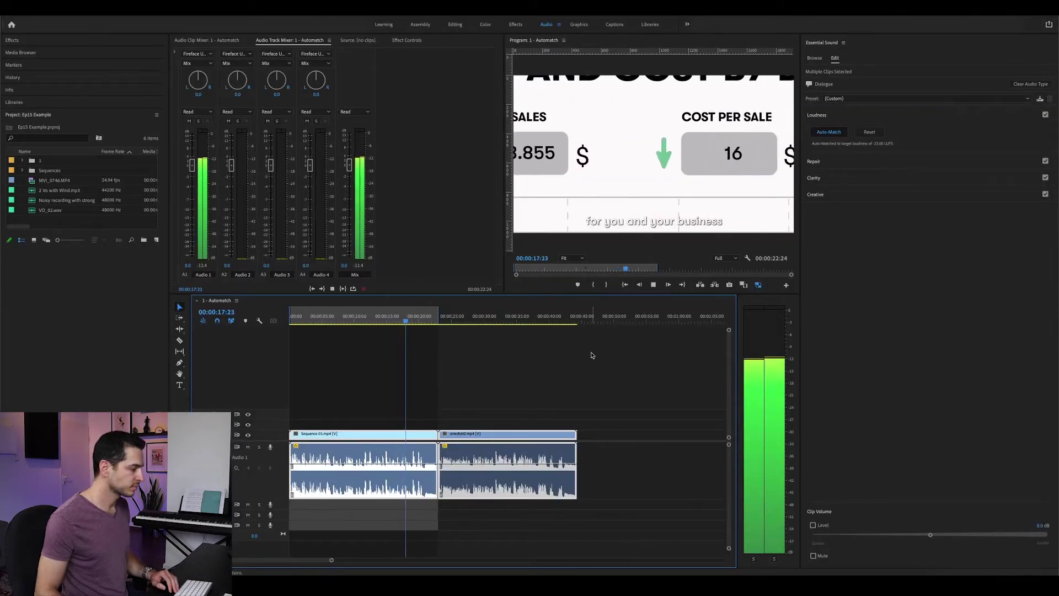
pyautogui.click(481, 318)
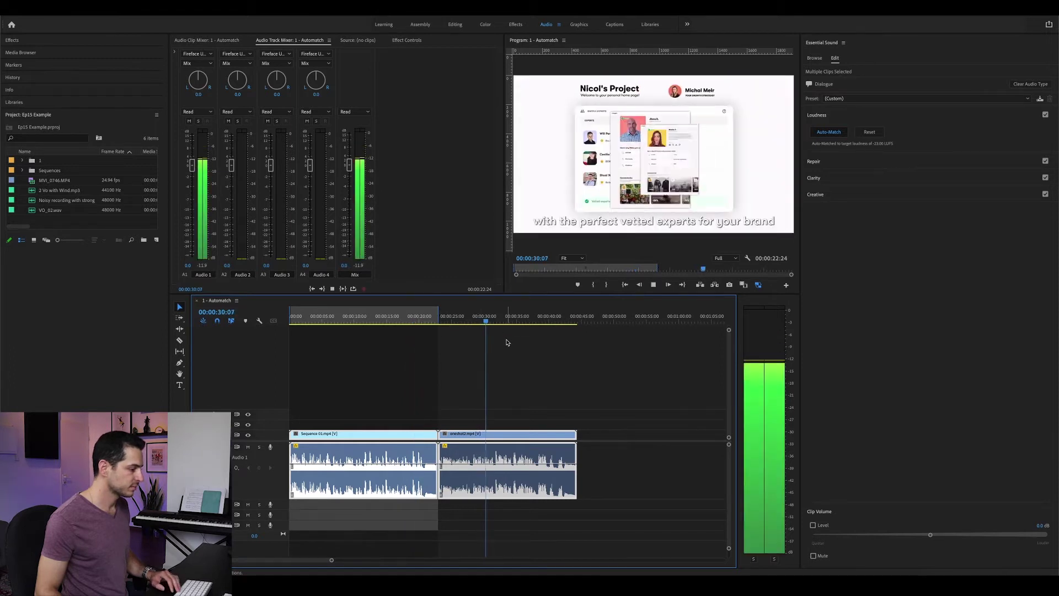
pyautogui.press('space')
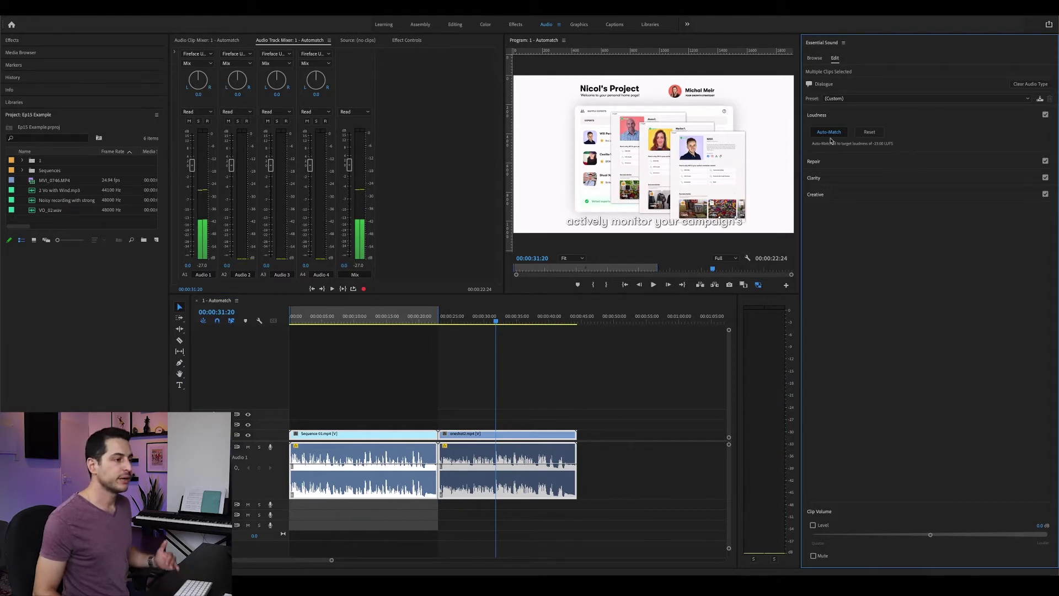
# Return to the Editing workspace and open the 2 - Repair sequence from the Sequences bin
pyautogui.click(836, 163)
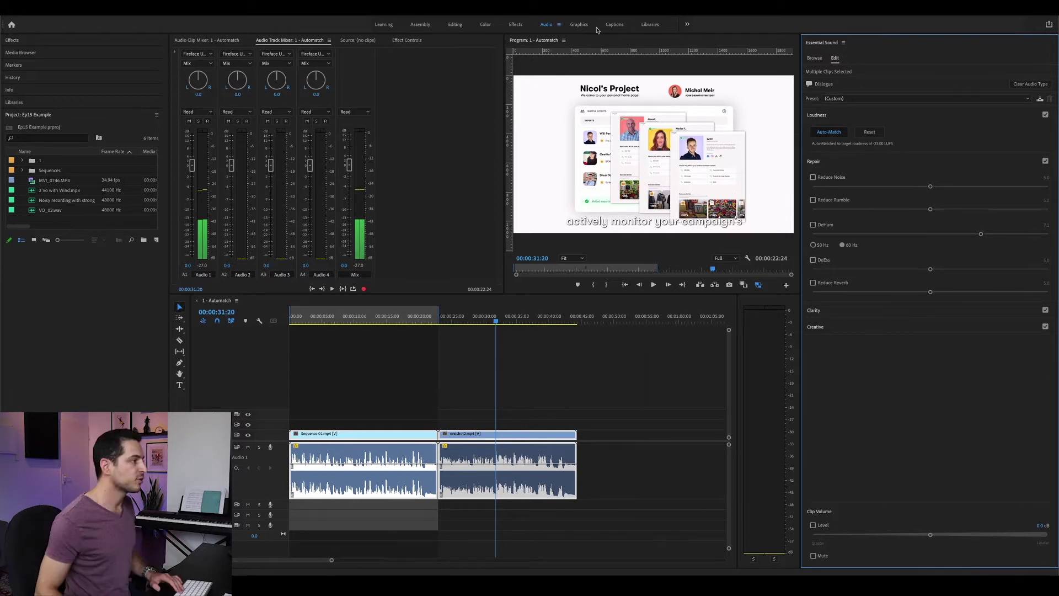
pyautogui.click(454, 26)
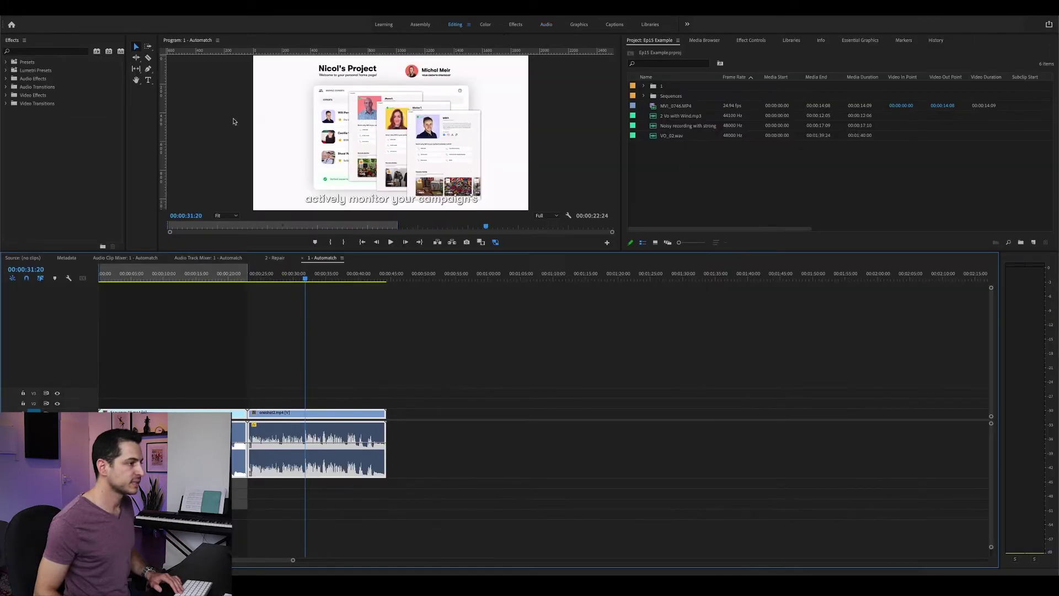
pyautogui.doubleClick(663, 116)
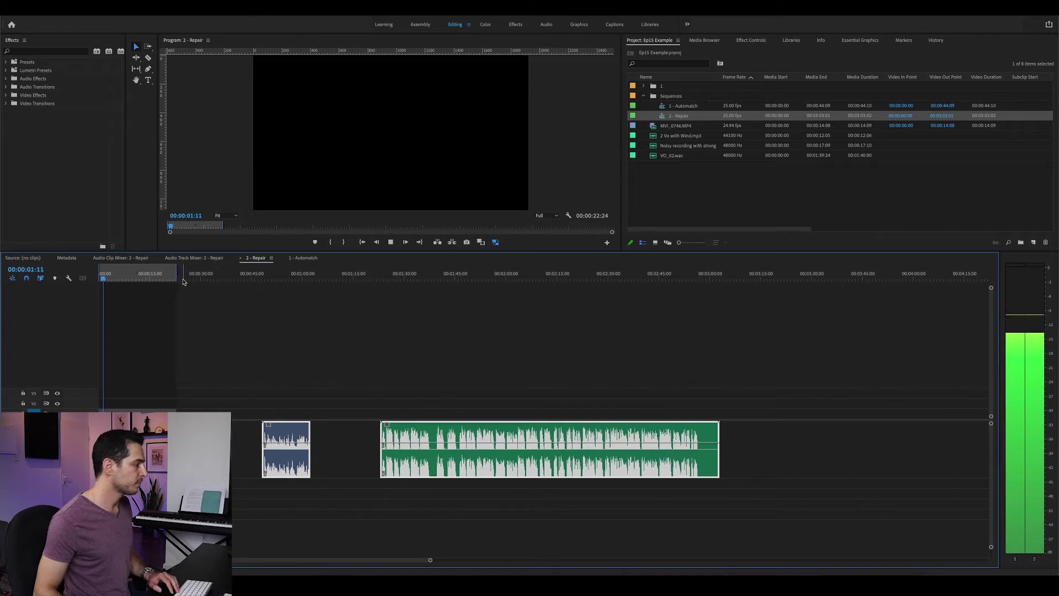
# Play parts of the first two clips in the Repair sequence to hear their background noise
pyautogui.press('space')
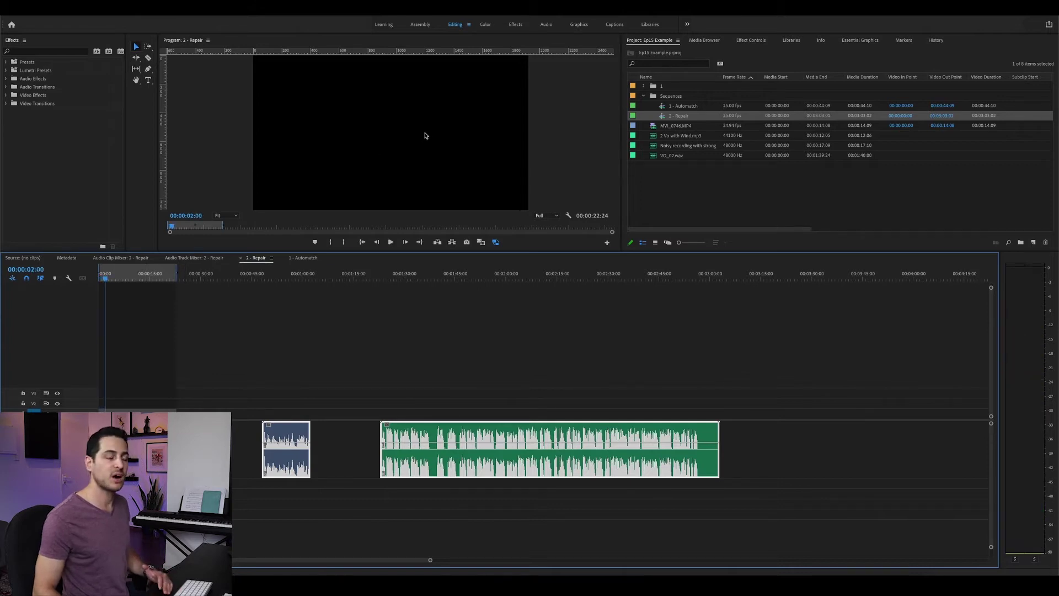
pyautogui.click(188, 277)
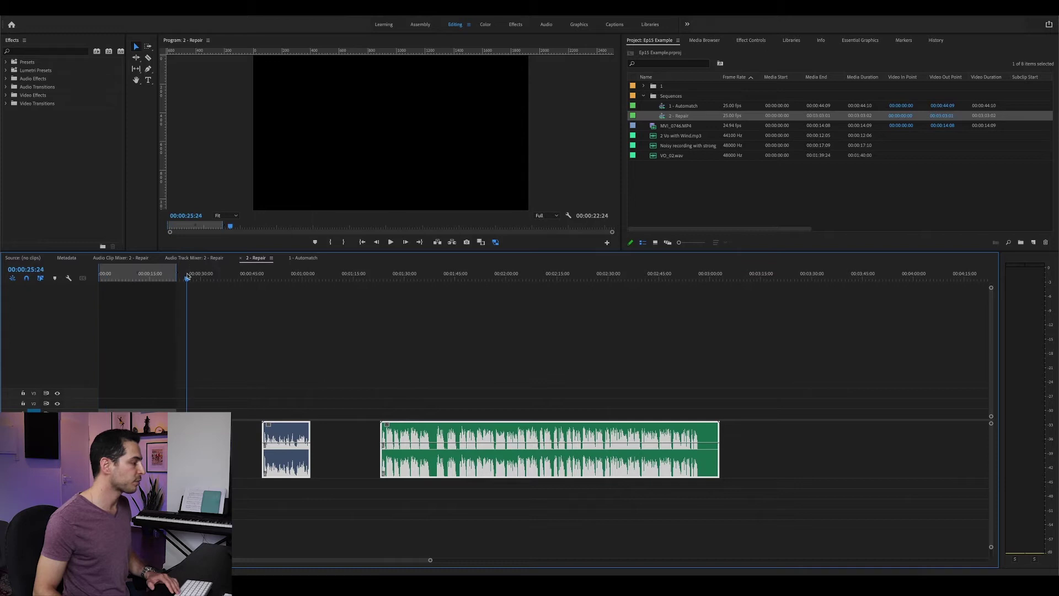
pyautogui.press('space')
pyautogui.press('space')
pyautogui.click(200, 277)
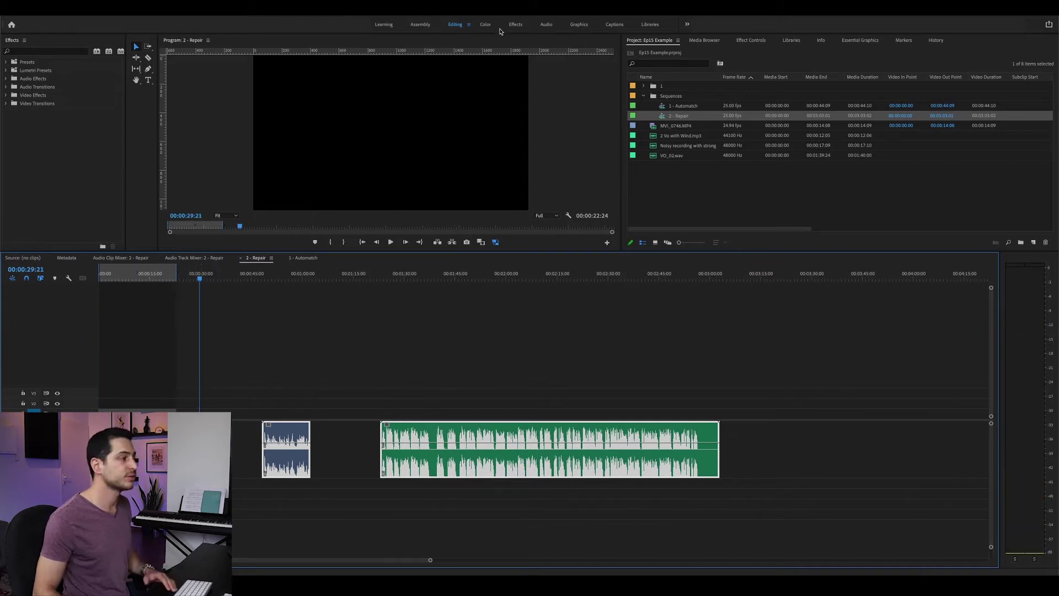
# In the Audio workspace, select all clips of the Repair sequence and tag them as Dialogue
pyautogui.click(545, 28)
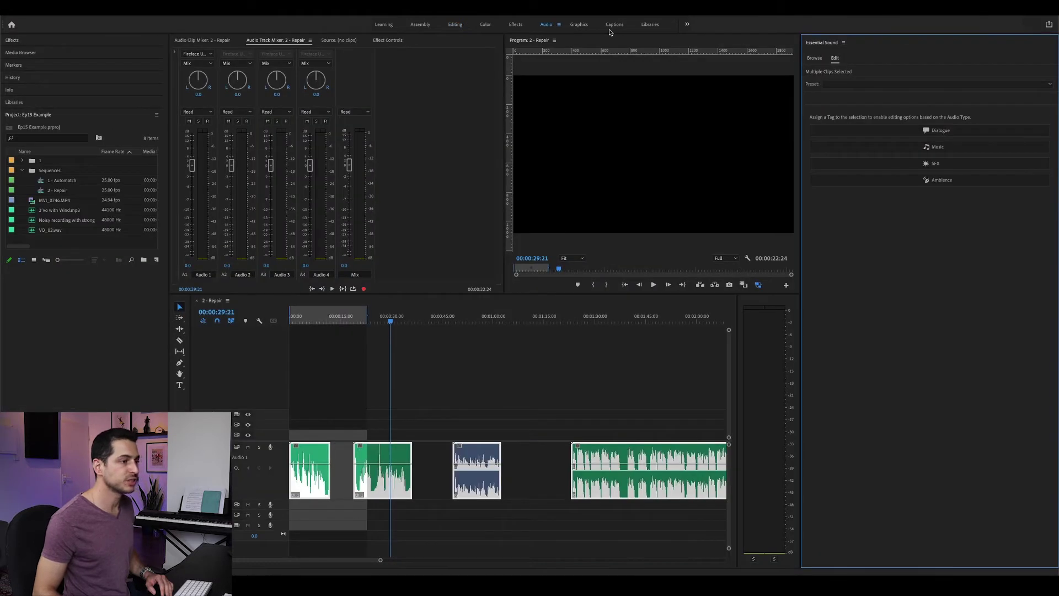
pyautogui.moveTo(627, 412); pyautogui.dragTo(297, 472)
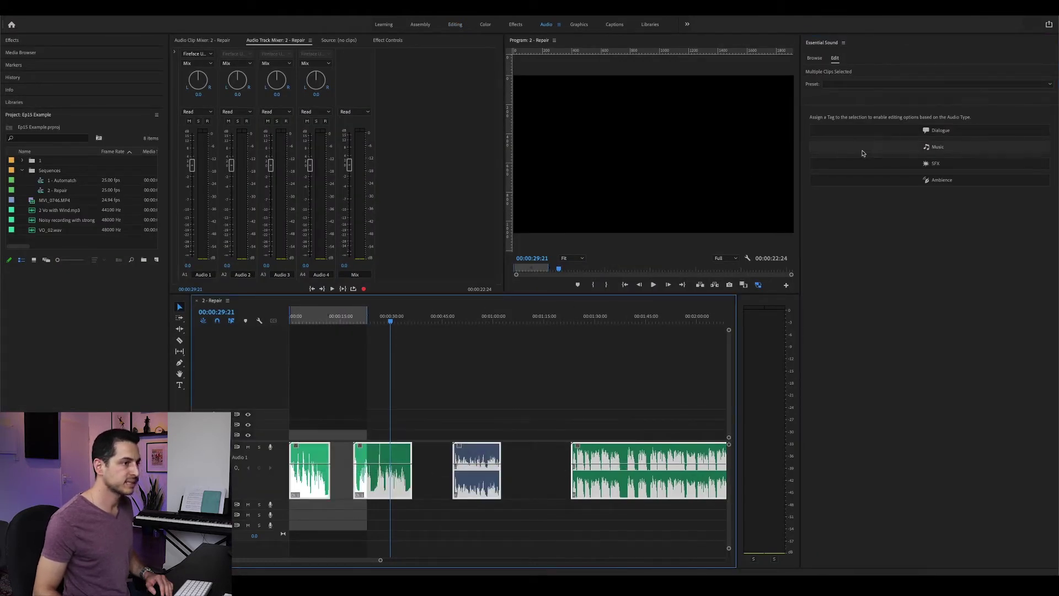
pyautogui.click(904, 130)
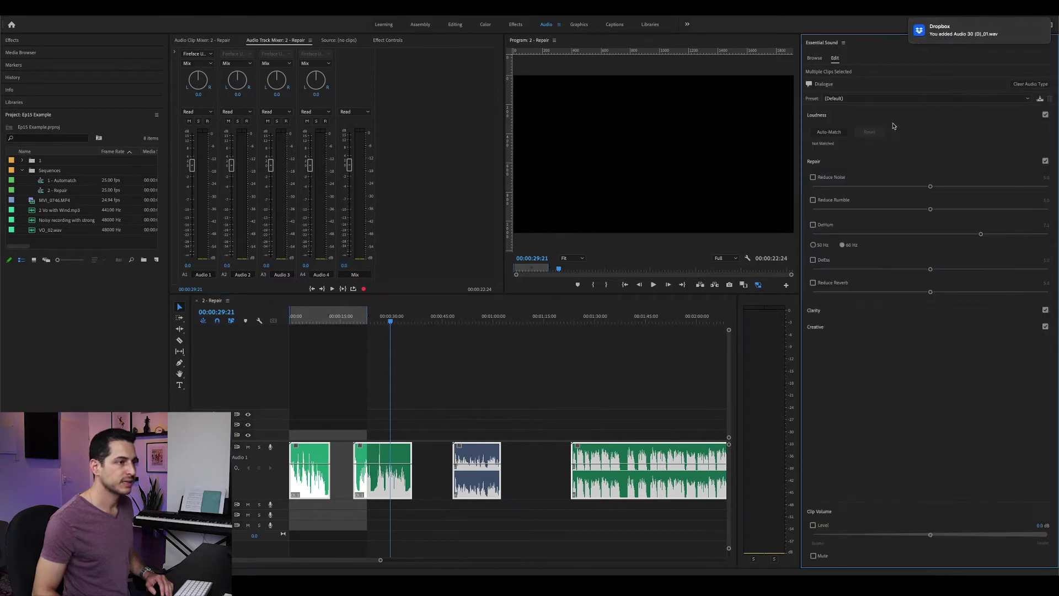
# Enable Reduce Noise on the selected clips and lower it to 1.5 while playing from the sequence start
pyautogui.click(342, 319)
pyautogui.press('Home')
pyautogui.click(839, 178)
pyautogui.press('space')
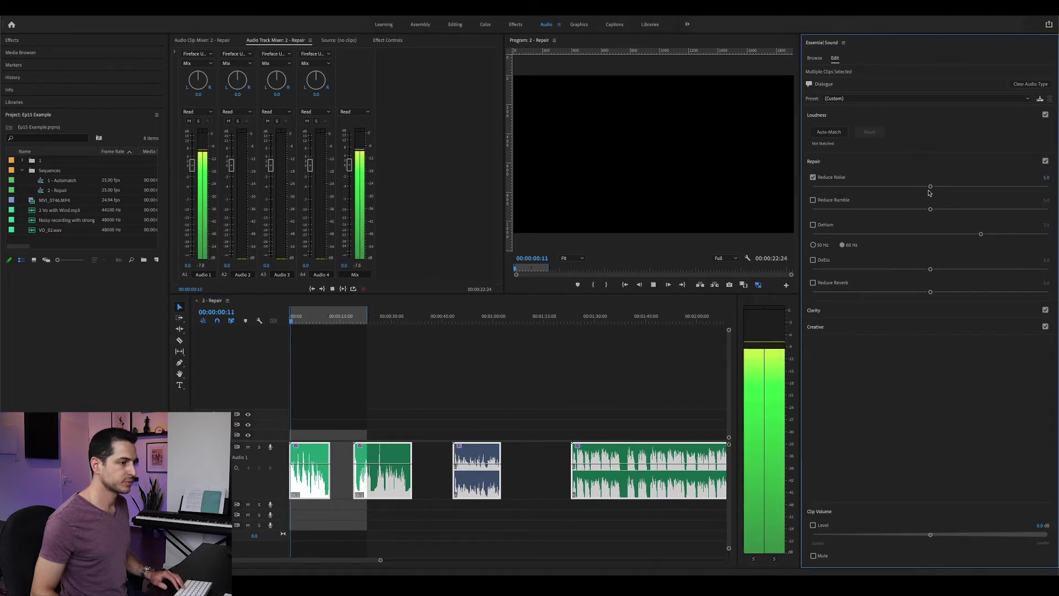
pyautogui.moveTo(931, 187); pyautogui.dragTo(847, 187)
pyautogui.press('space')
# Replay the beginning of the first clip to check the noise reduction and return the playhead to the start
pyautogui.moveTo(311, 321); pyautogui.dragTo(288, 322)
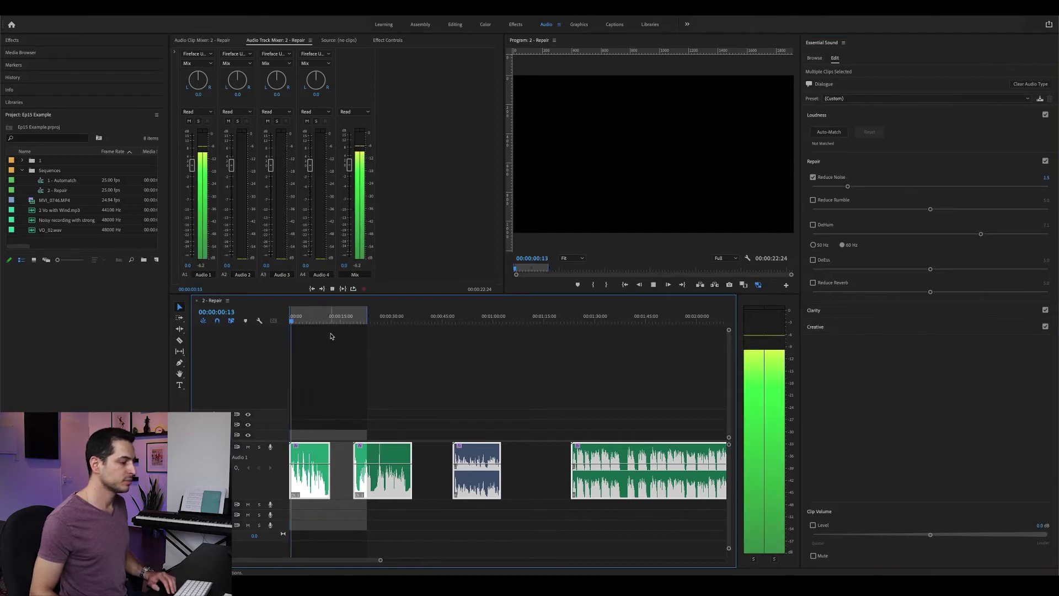
pyautogui.press('space')
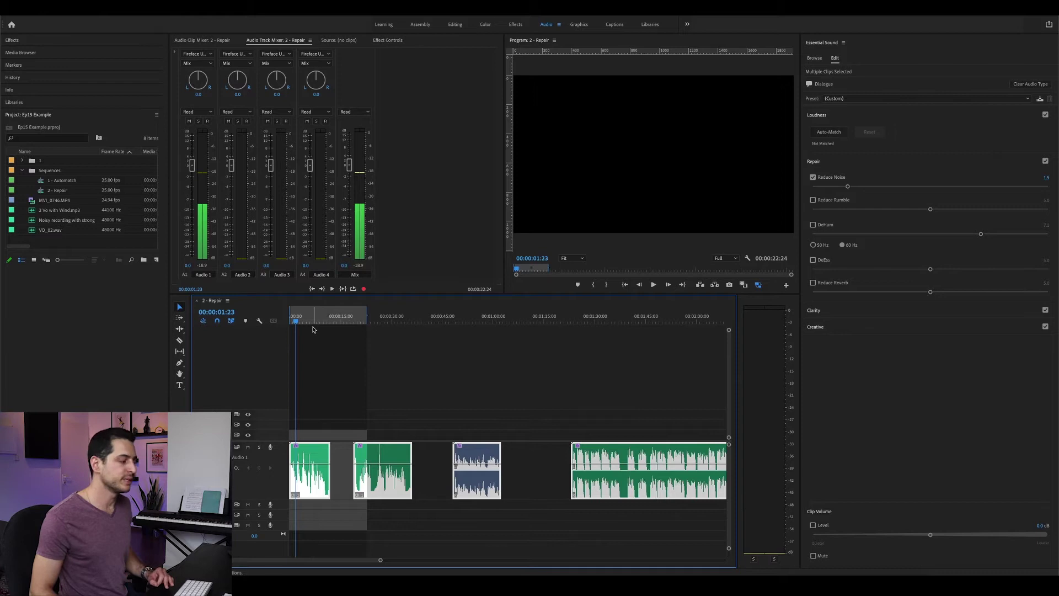
pyautogui.moveTo(313, 321); pyautogui.dragTo(275, 320)
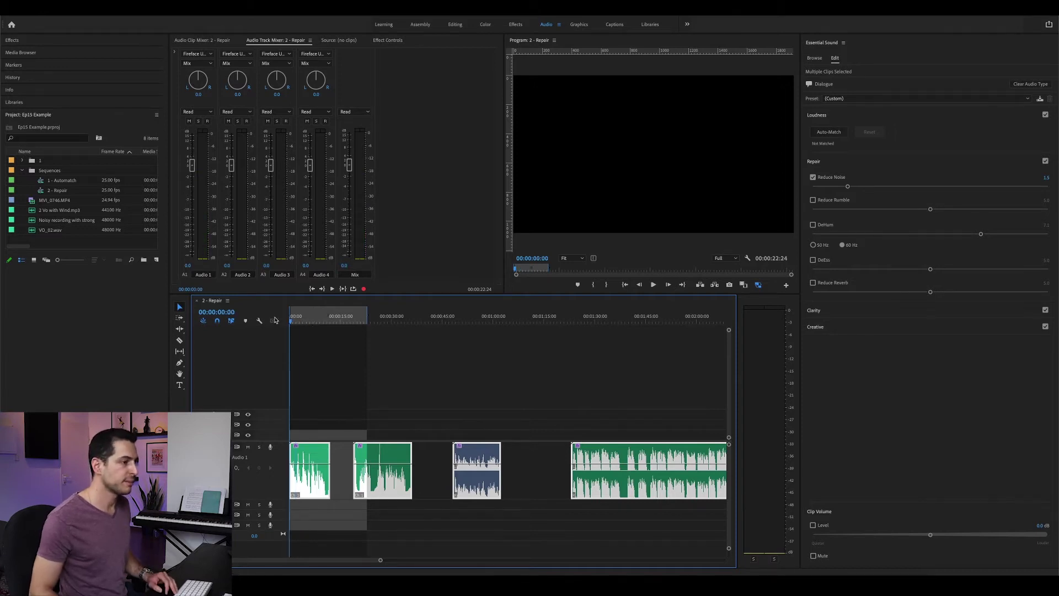
# Enable Reduce Rumble on the selected clips and raise it from zero to 3.6 while playing the first clip
pyautogui.click(828, 202)
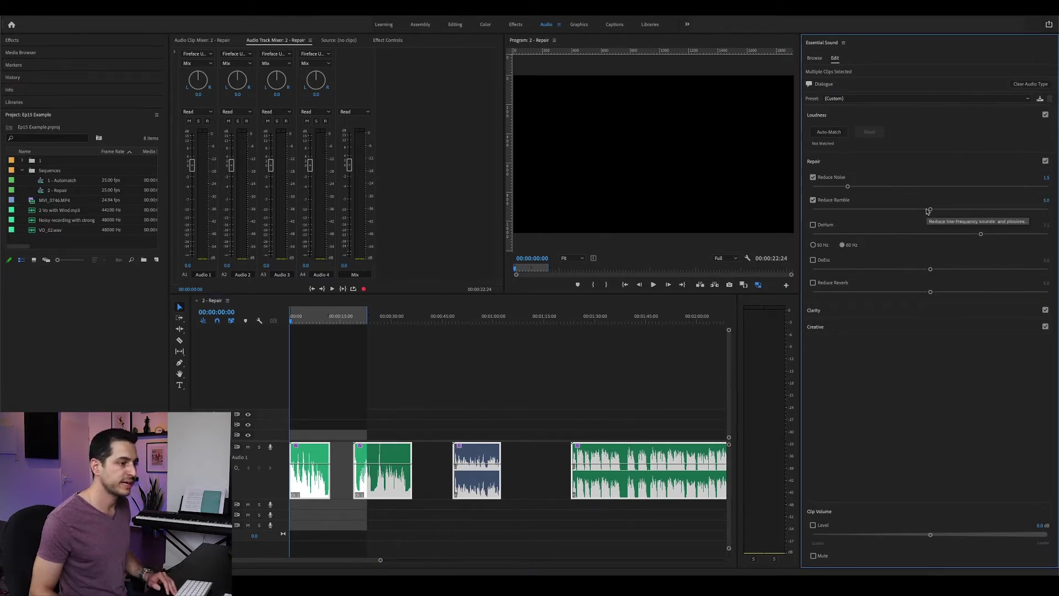
pyautogui.moveTo(930, 210); pyautogui.dragTo(926, 211)
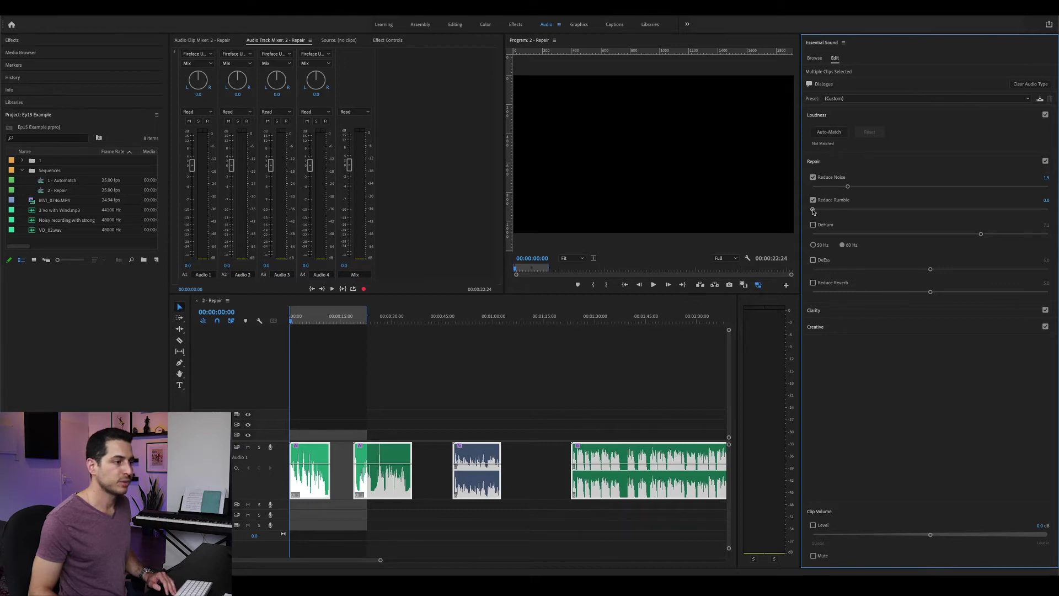
pyautogui.press('space')
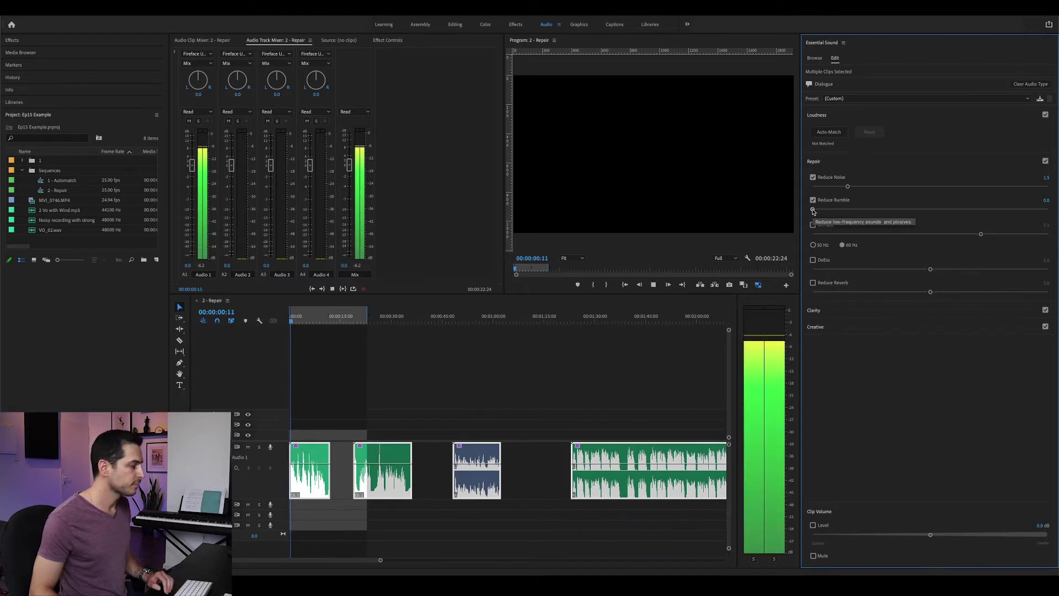
pyautogui.moveTo(813, 210); pyautogui.dragTo(865, 213)
pyautogui.moveTo(875, 211); pyautogui.dragTo(898, 210)
pyautogui.press('space')
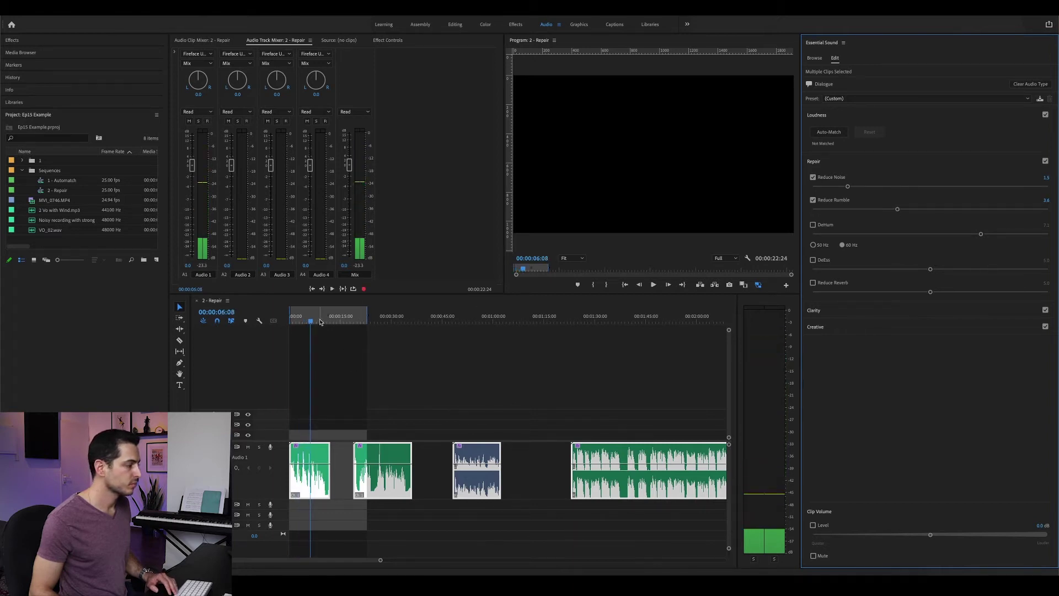
# Replay the first clip from the sequence start and set Reduce Rumble to 4.2 during playback
pyautogui.click(278, 326)
pyautogui.press('Home')
pyautogui.press('space')
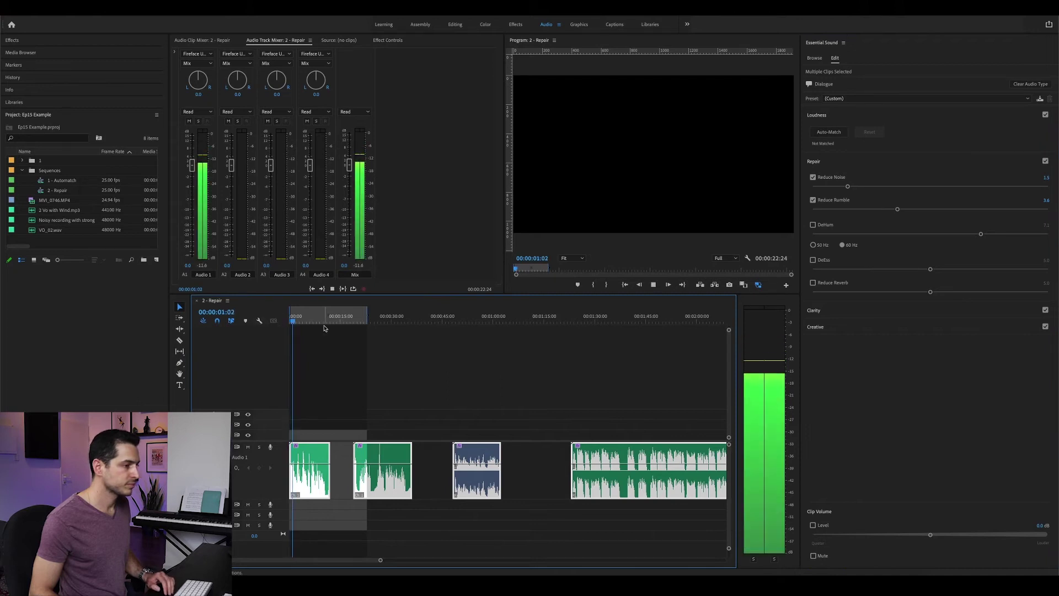
pyautogui.moveTo(897, 210); pyautogui.dragTo(913, 209)
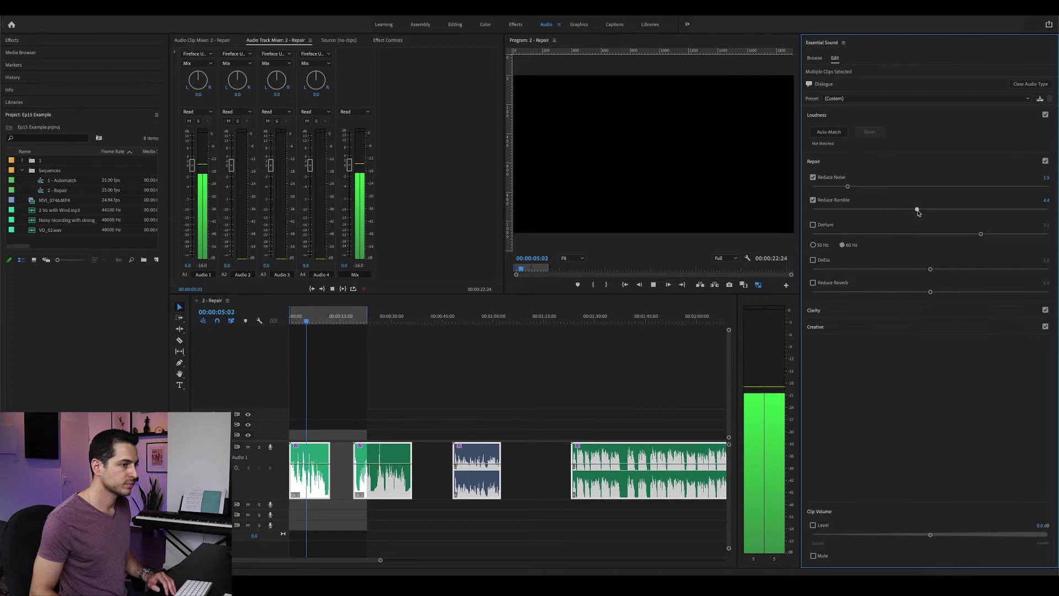
pyautogui.press('space')
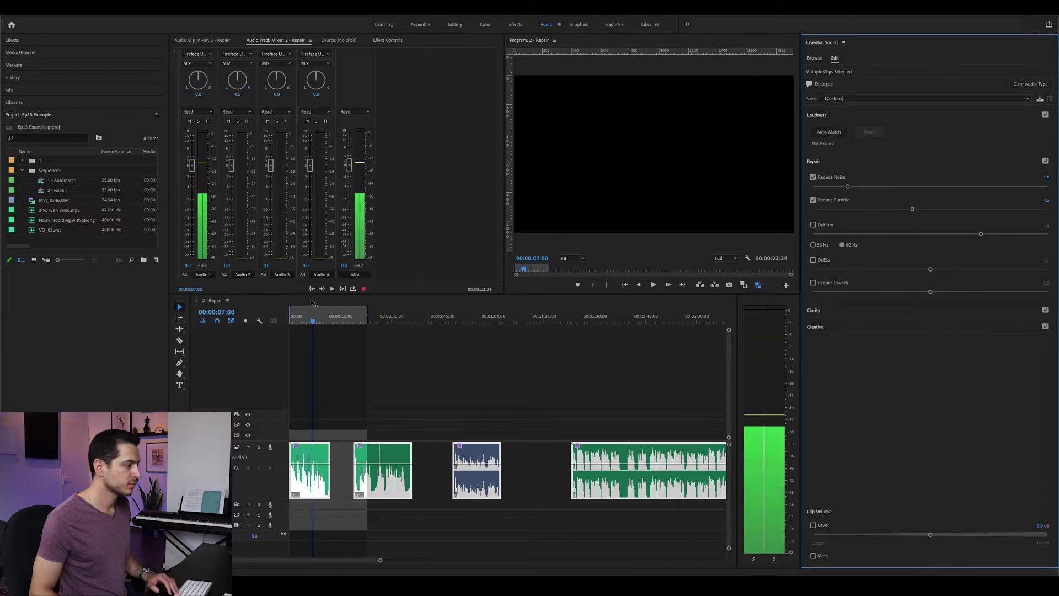
# Play the opening seconds of the first clip again to check the rumble reduction
pyautogui.press('Home')
pyautogui.click(276, 332)
pyautogui.press('space')
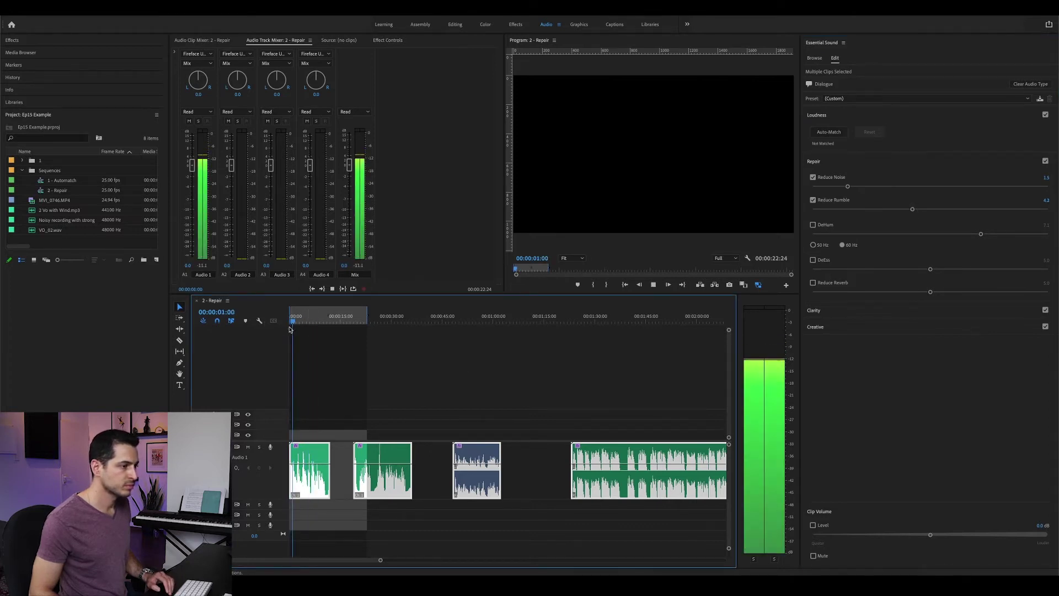
pyautogui.press('space')
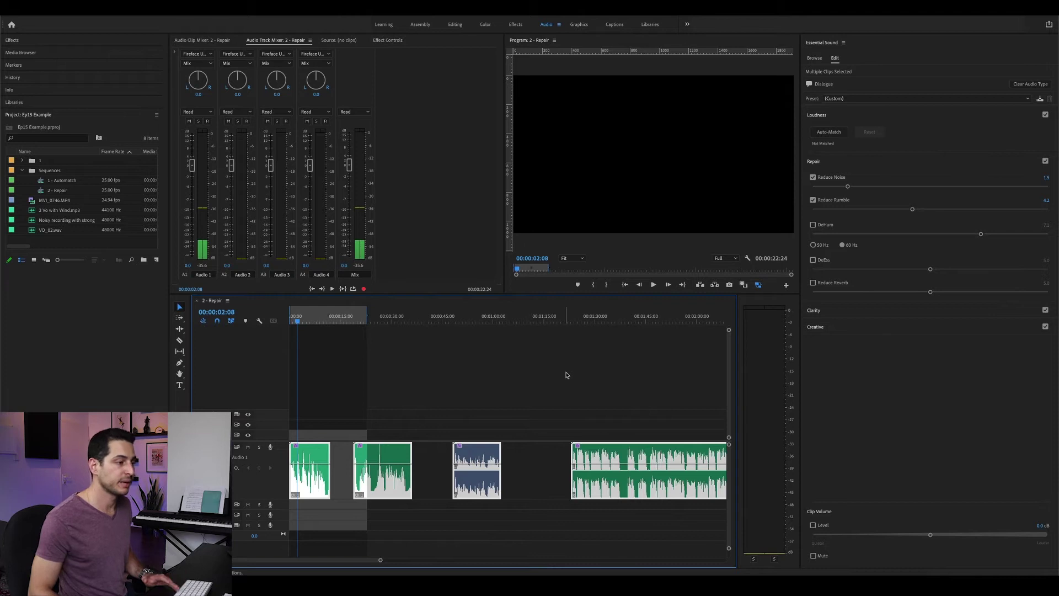
# Select only the second clip and turn off its Reduce Noise and Reduce Rumble repairs
pyautogui.click(385, 478)
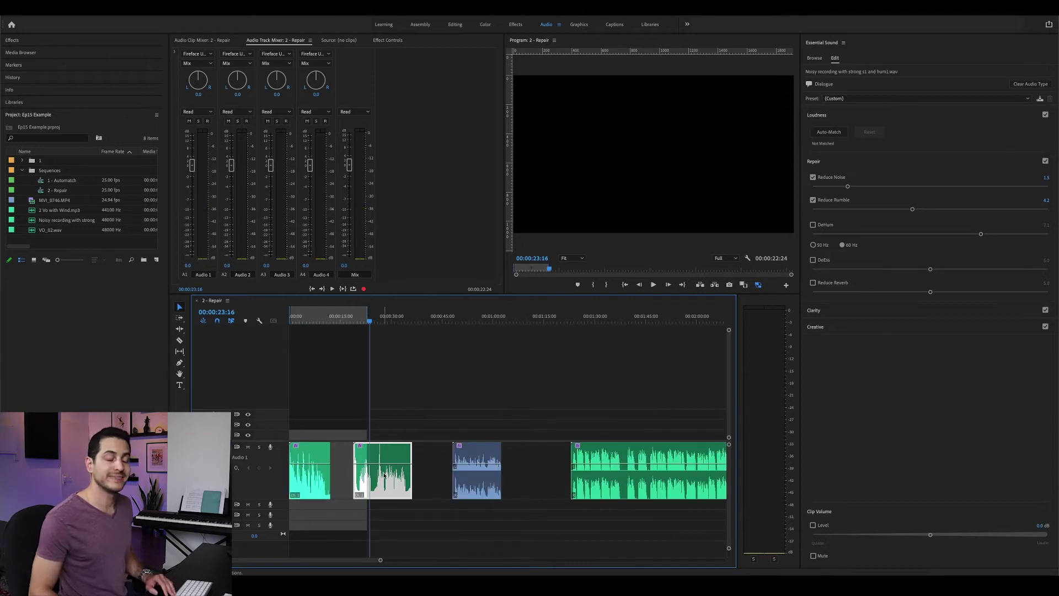
pyautogui.click(814, 177)
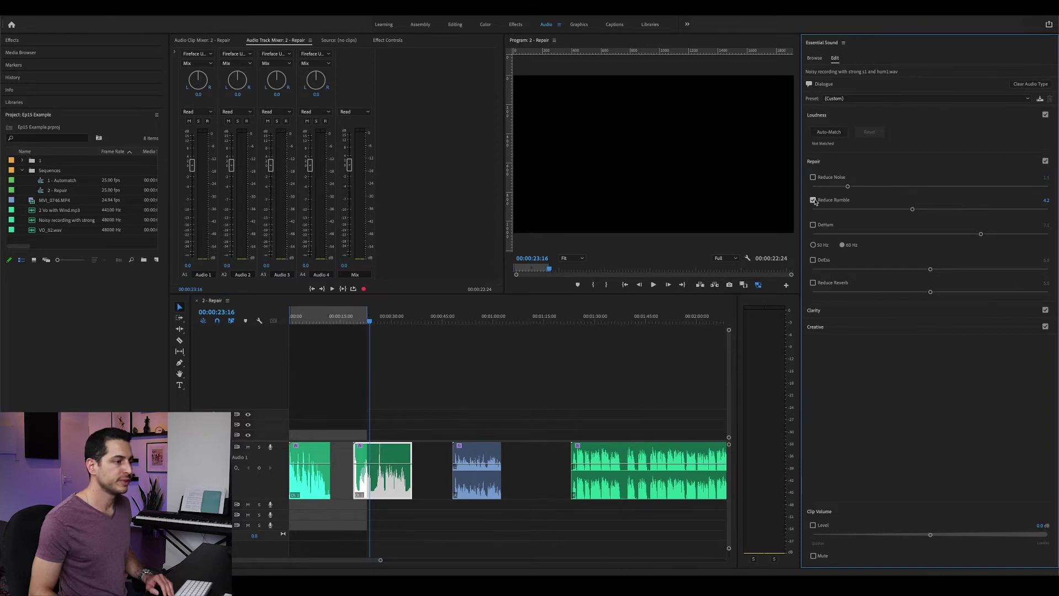
pyautogui.click(814, 201)
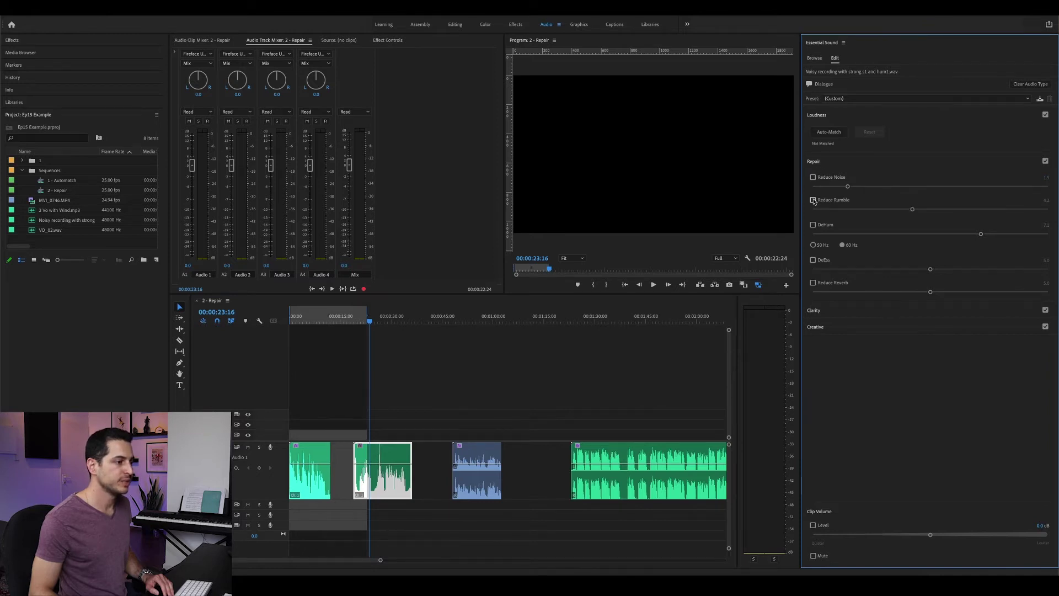
# Review the 50 Hz and 60 Hz DeHum options and play part of the second clip to hear its hum
pyautogui.moveTo(437, 412); pyautogui.dragTo(364, 482)
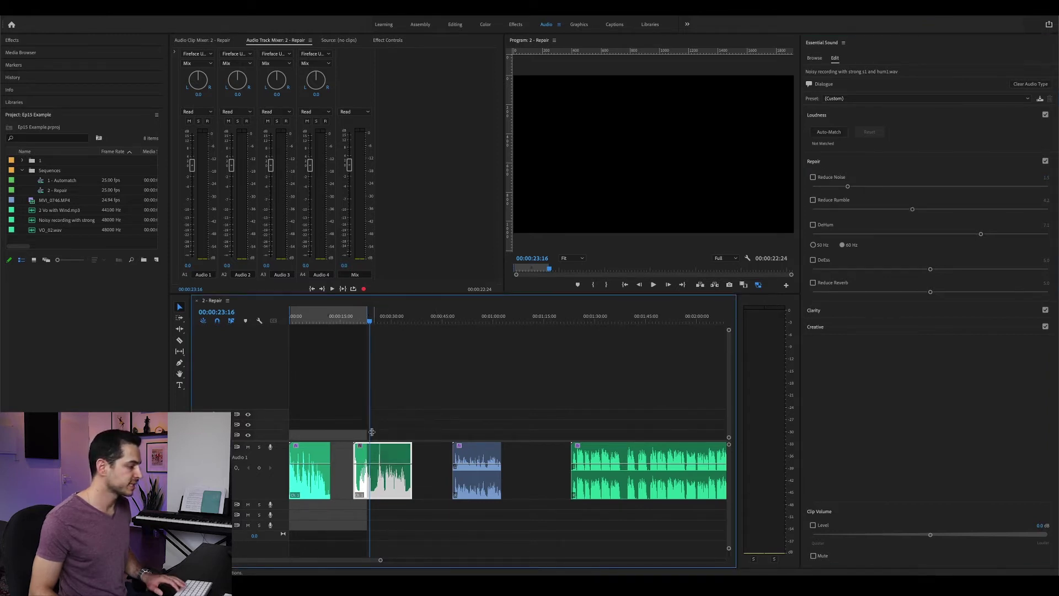
pyautogui.press('=')
pyautogui.press('=')
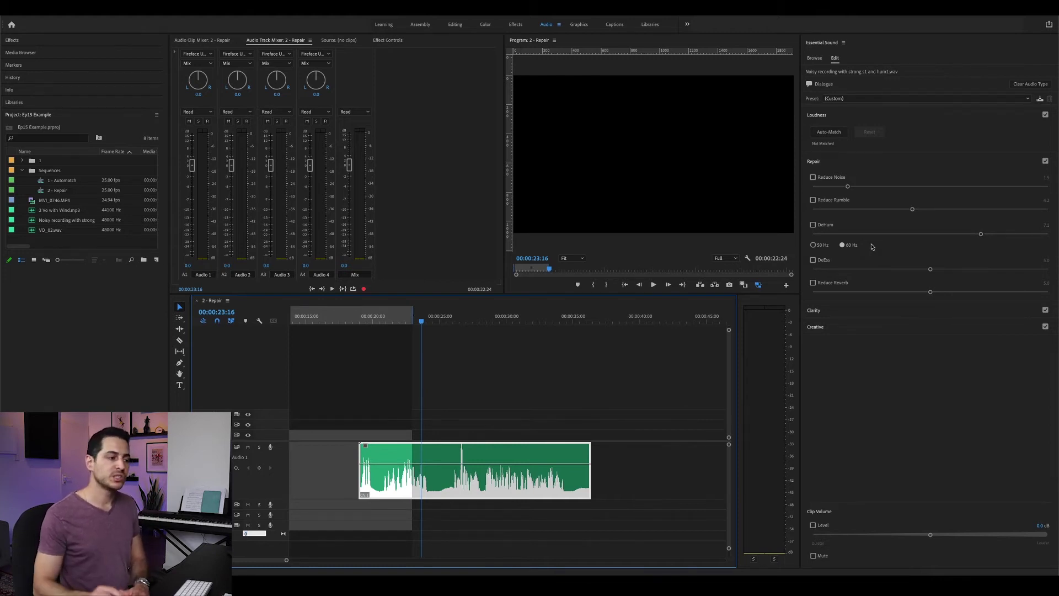
pyautogui.click(814, 245)
pyautogui.click(842, 245)
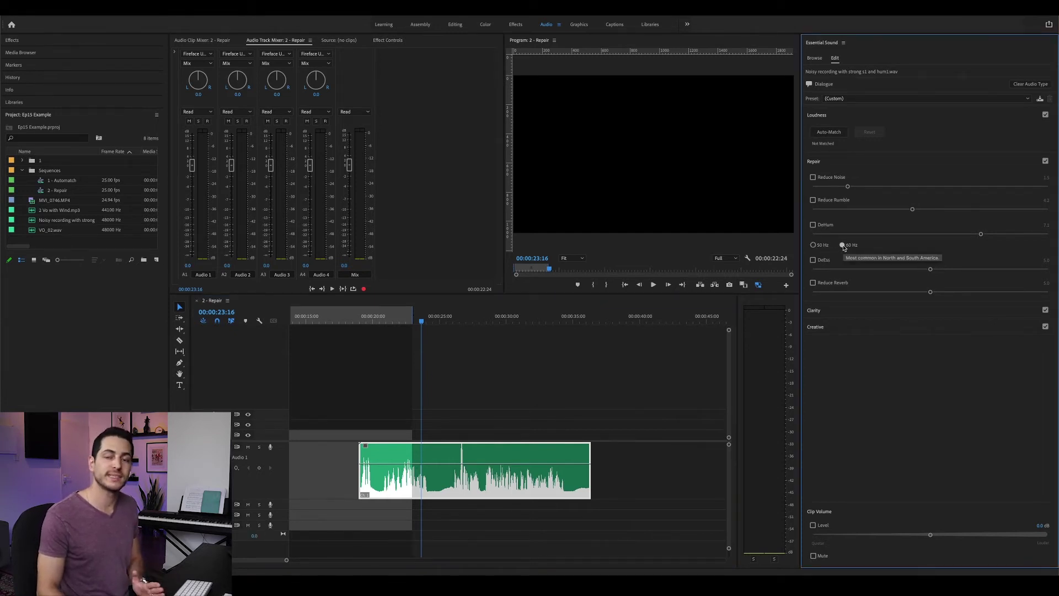
pyautogui.click(387, 316)
pyautogui.press('space')
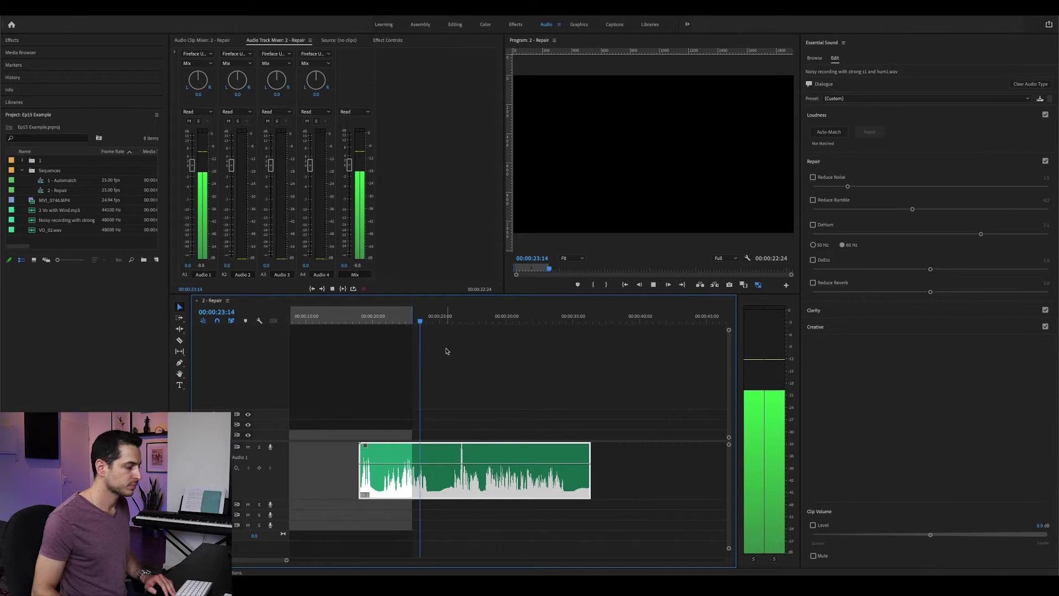
pyautogui.press('space')
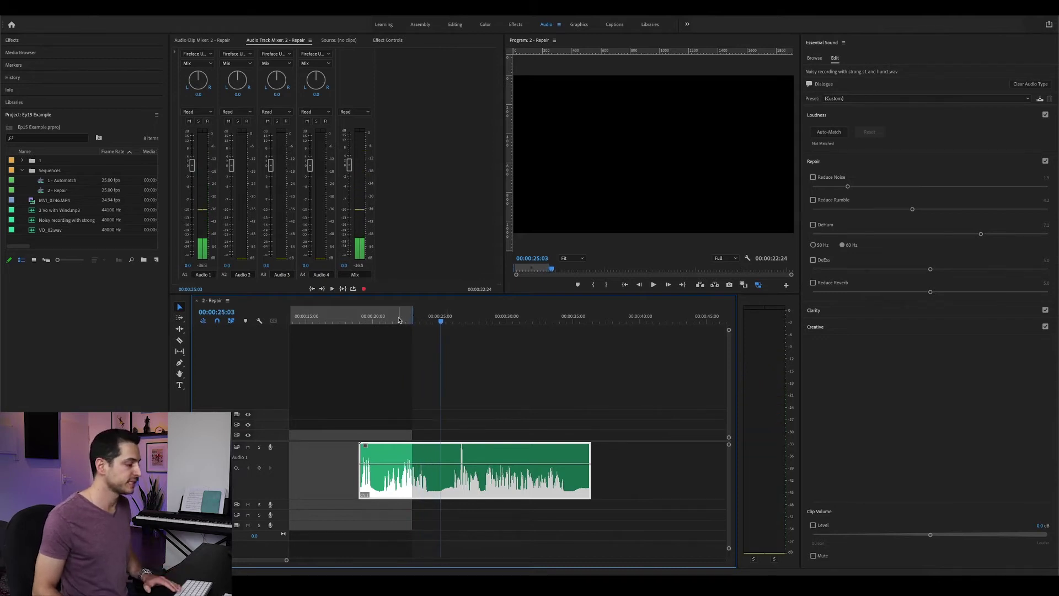
# Enable DeHum at 50 Hz on the second clip and raise it from zero to about 6.4 while playing from its beginning
pyautogui.moveTo(399, 320); pyautogui.dragTo(370, 322)
pyautogui.click(815, 245)
pyautogui.click(813, 224)
pyautogui.click(1001, 234)
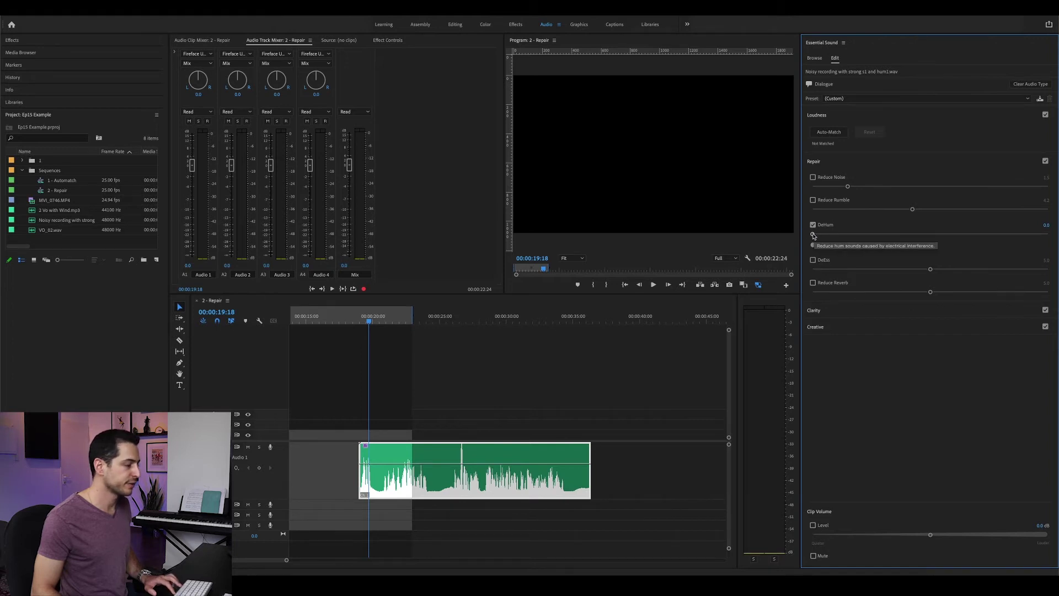
pyautogui.press('space')
pyautogui.moveTo(813, 235); pyautogui.dragTo(964, 235)
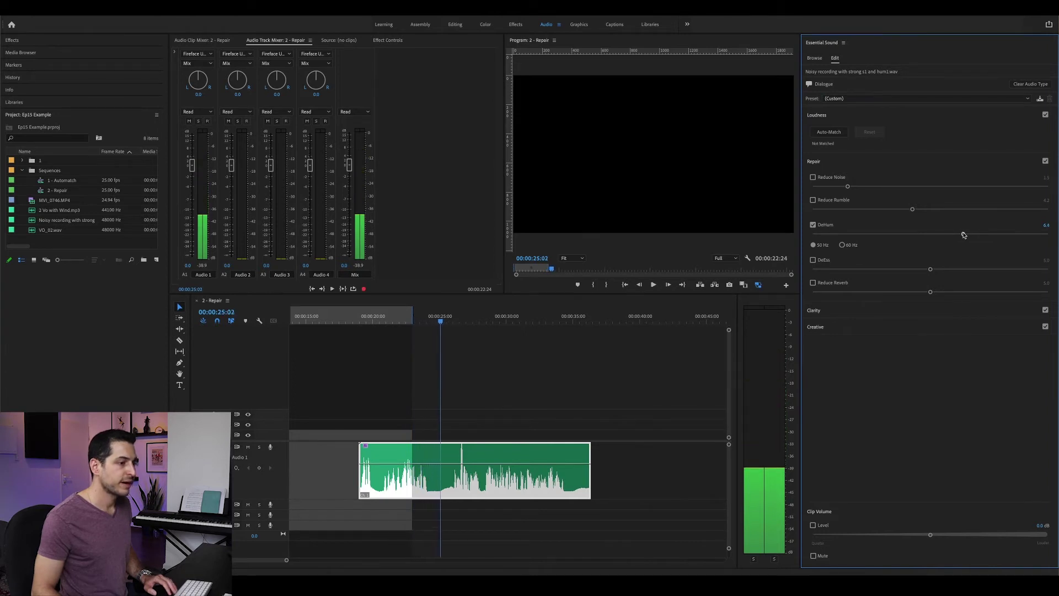
pyautogui.press('space')
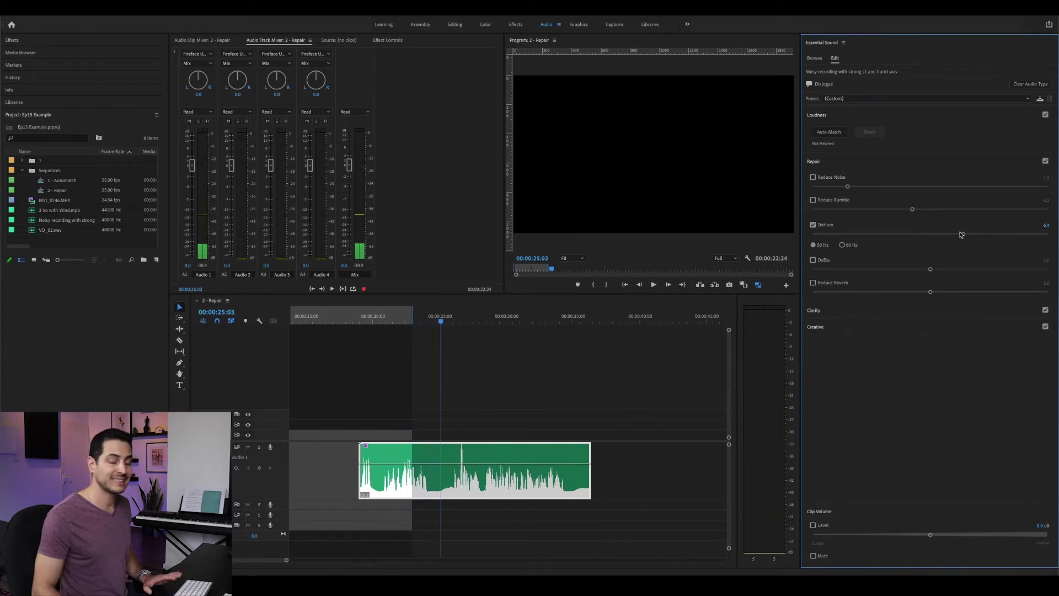
# Switch DeHum to 60 Hz and lower its amount to 4.4 while replaying the second clip
pyautogui.click(842, 245)
pyautogui.press('space')
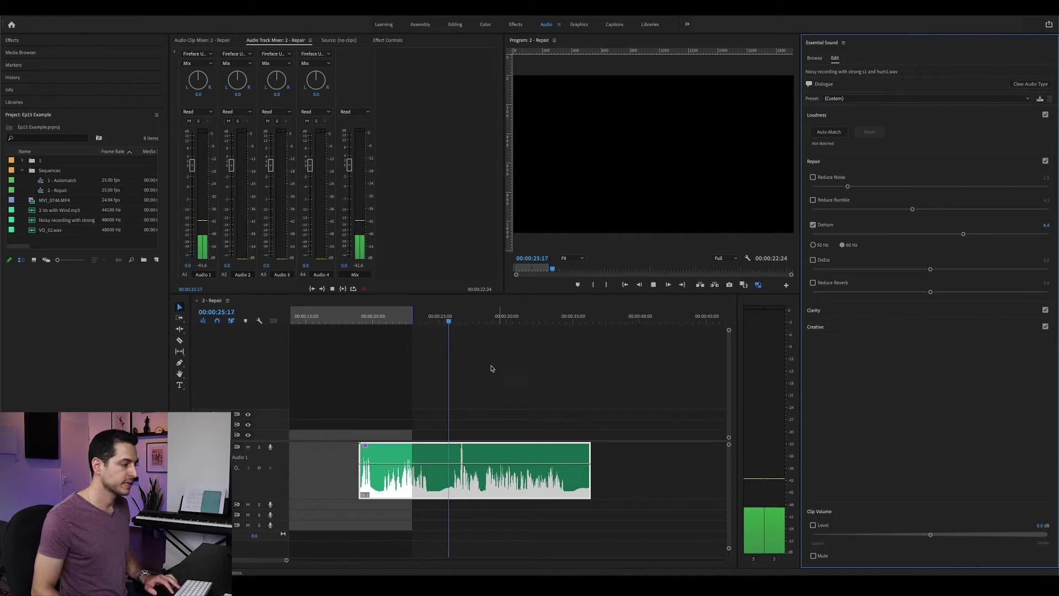
pyautogui.moveTo(377, 321); pyautogui.dragTo(364, 320)
pyautogui.moveTo(963, 237); pyautogui.dragTo(892, 236)
pyautogui.press('space')
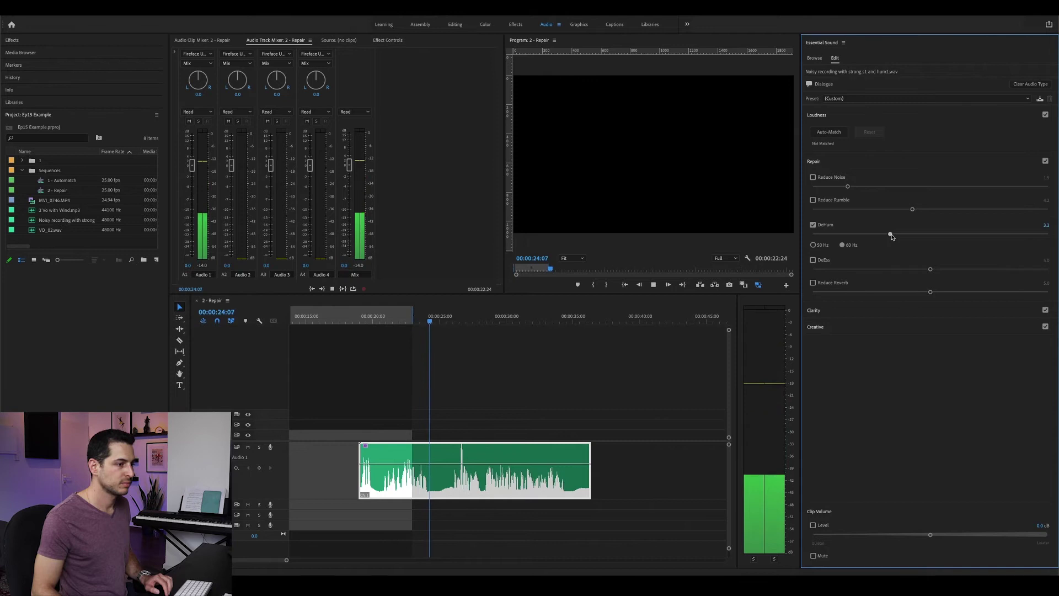
pyautogui.moveTo(891, 236); pyautogui.dragTo(908, 237)
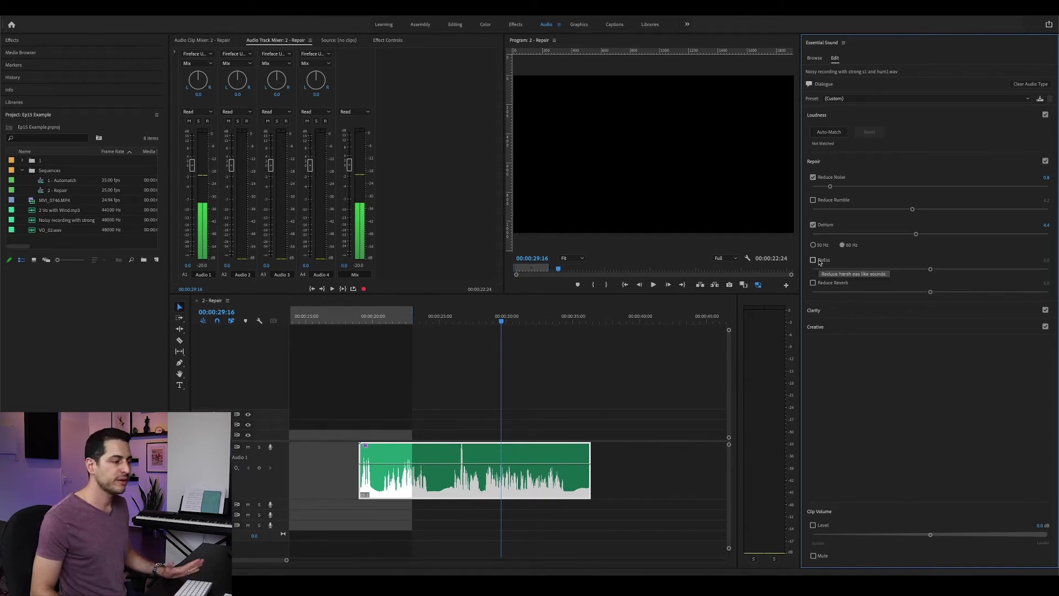
# Play the second clip around its tall peak near 26 seconds to hear the harsh S, and return the playhead before it
pyautogui.press('=')
pyautogui.press('=')
pyautogui.press('=')
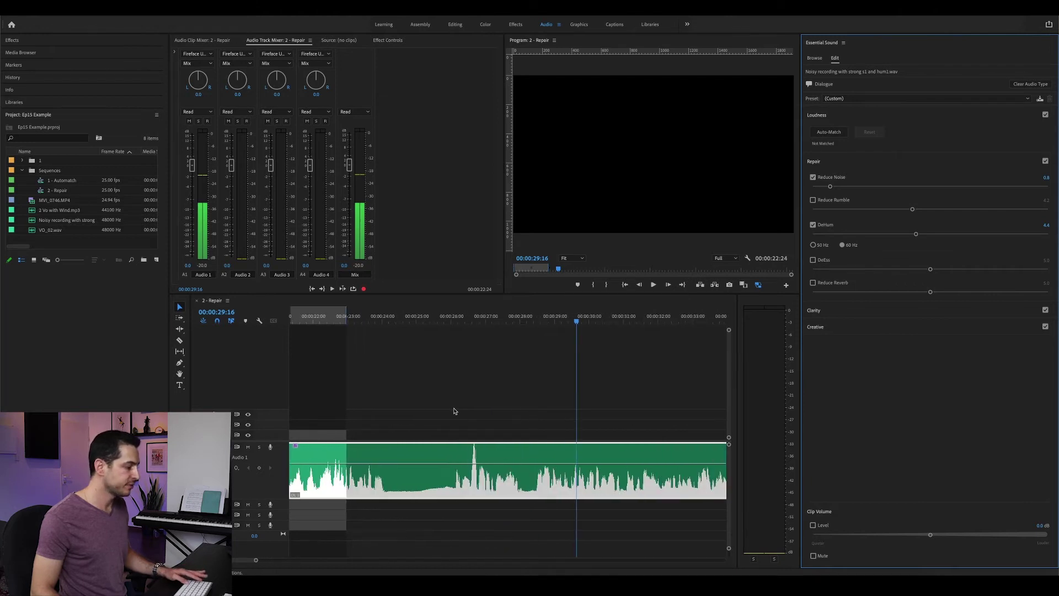
pyautogui.moveTo(486, 321); pyautogui.dragTo(446, 323)
pyautogui.press('space')
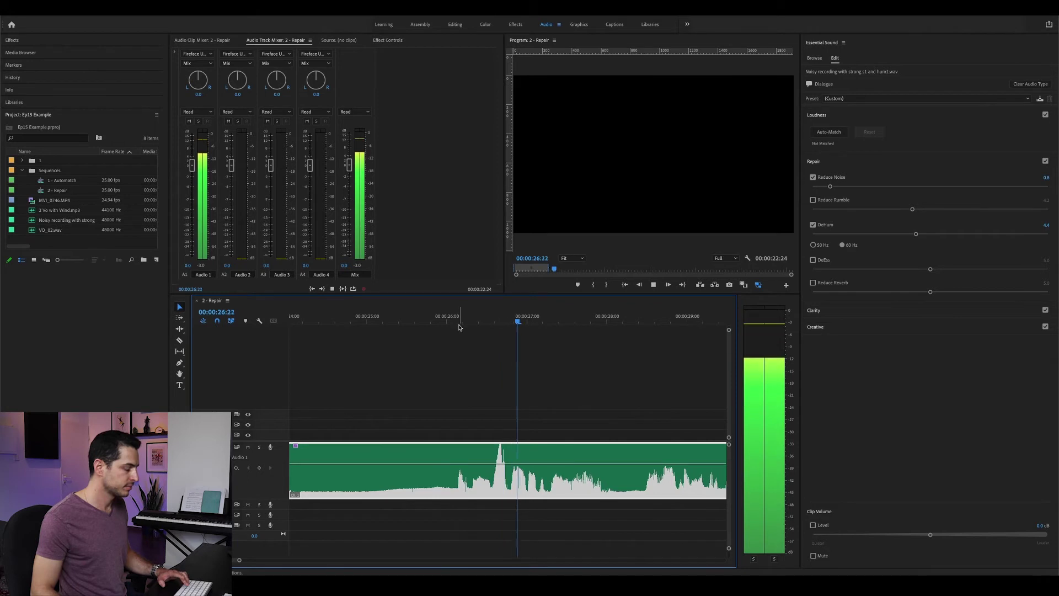
pyautogui.click(450, 318)
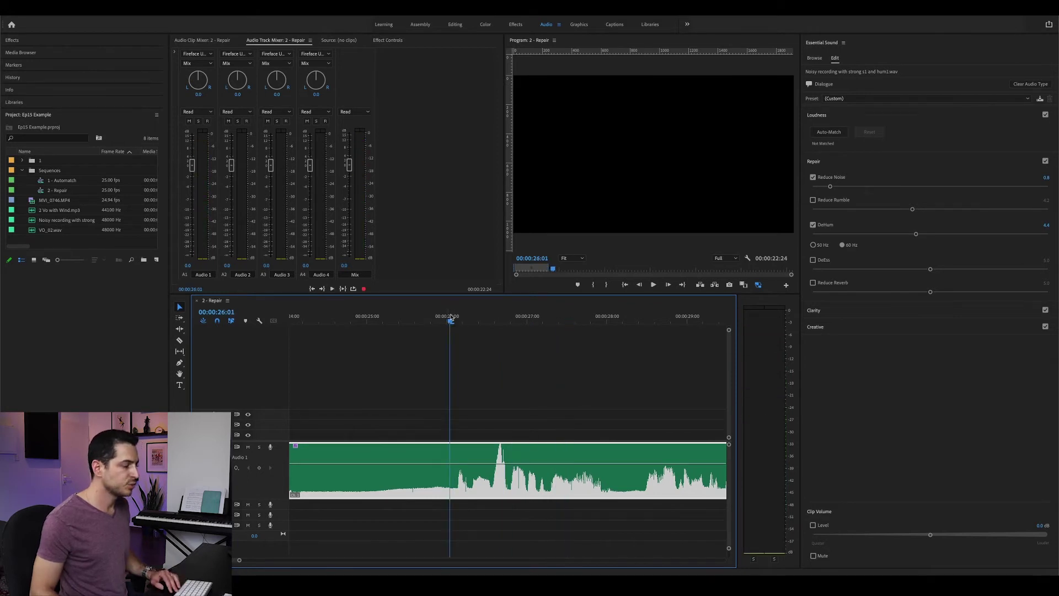
# Enable DeEss on the second clip and raise it to 8.7 while replaying the harsh S passage
pyautogui.click(813, 260)
pyautogui.press('space')
pyautogui.moveTo(820, 270); pyautogui.dragTo(992, 270)
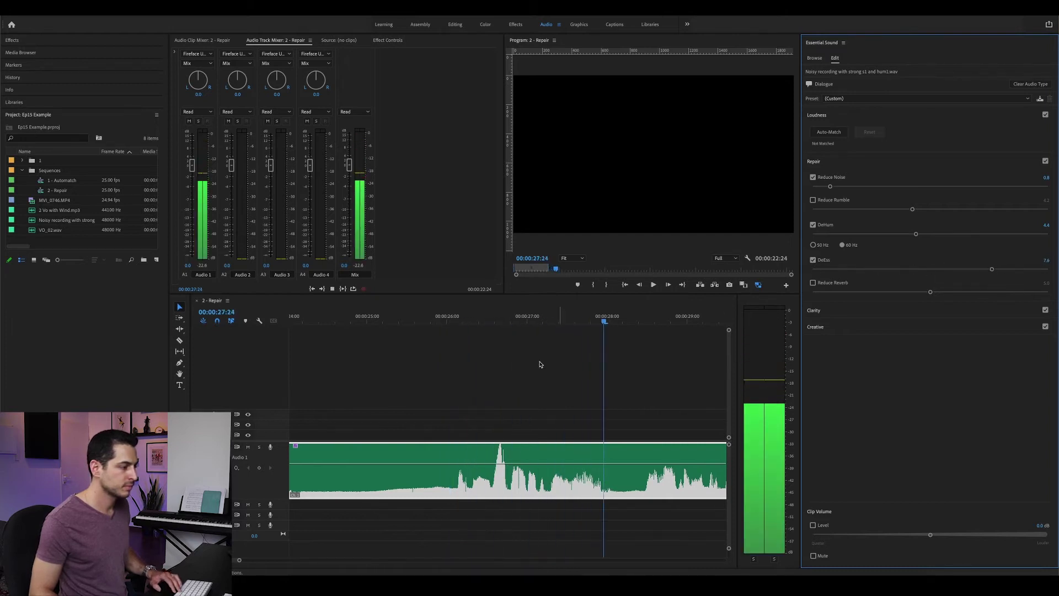
pyautogui.click(428, 318)
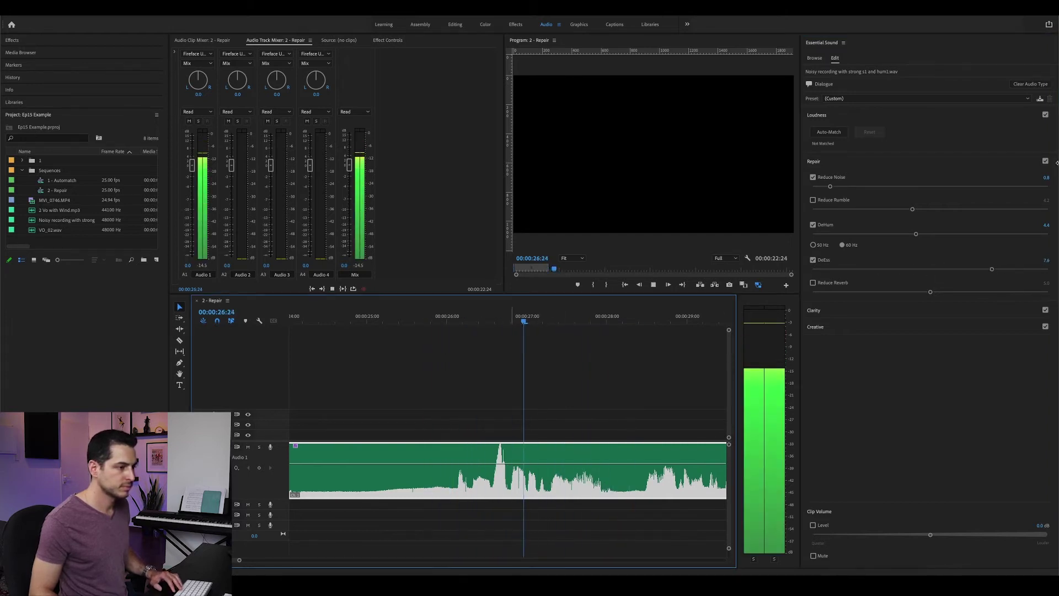
pyautogui.moveTo(992, 270); pyautogui.dragTo(1008, 270)
pyautogui.press('space')
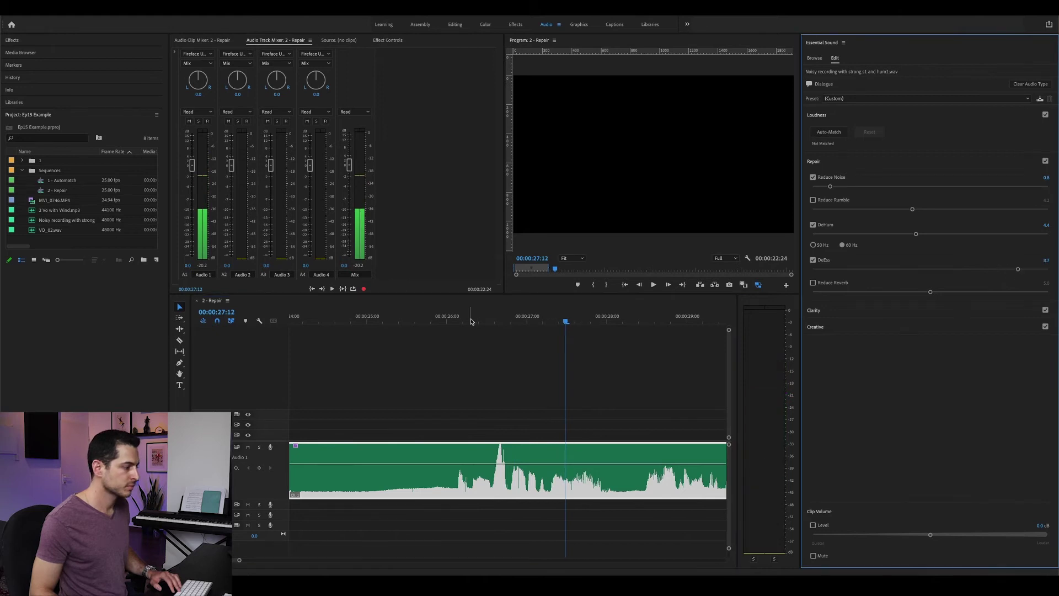
# Replay the harsh S passage to check the de-essing and return the playhead to just before it
pyautogui.hotkey('shift', 'k')
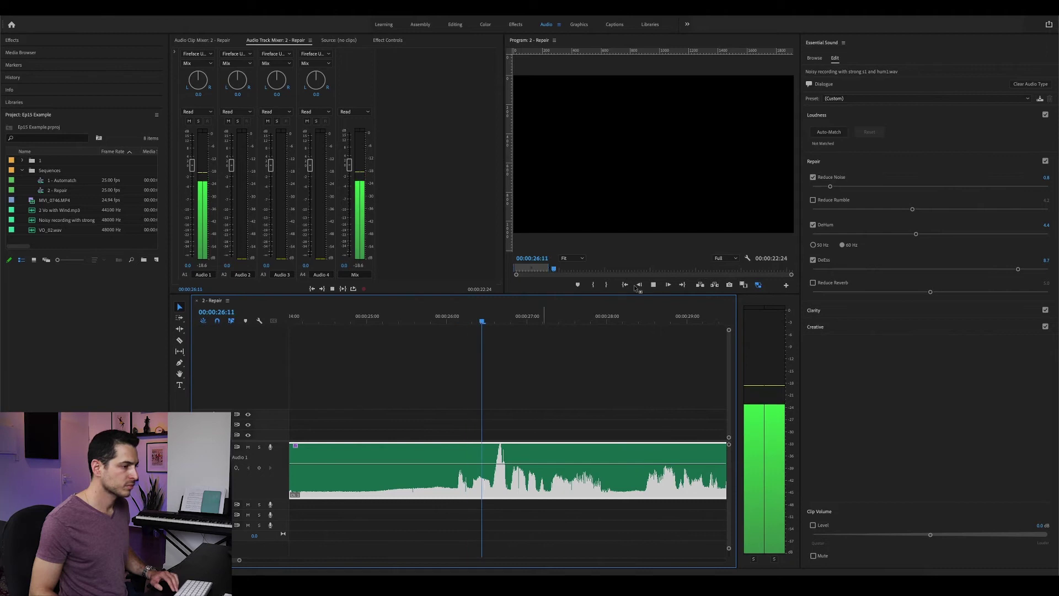
pyautogui.press('space')
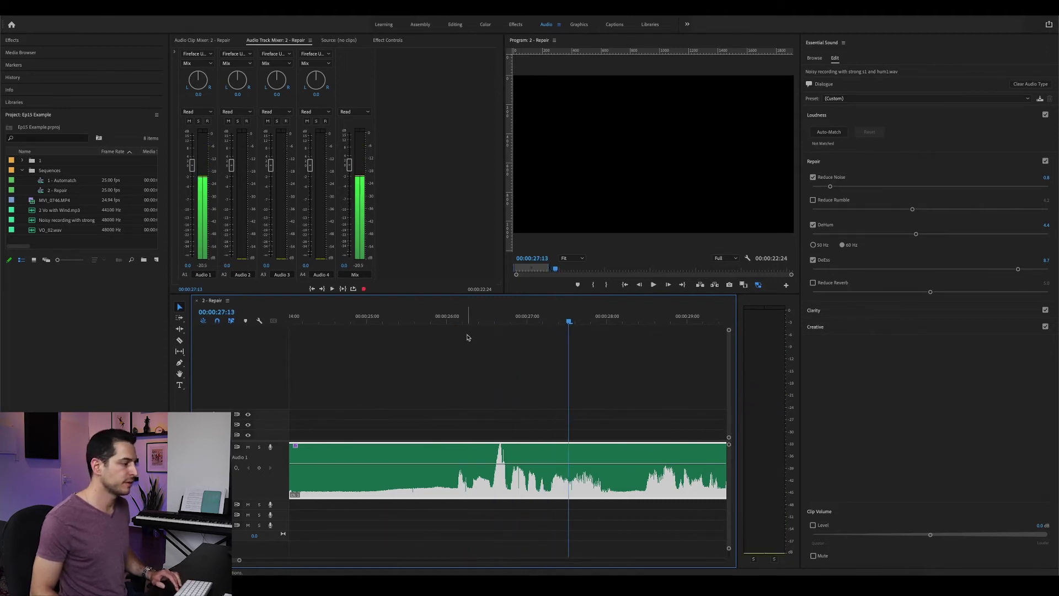
pyautogui.click(454, 321)
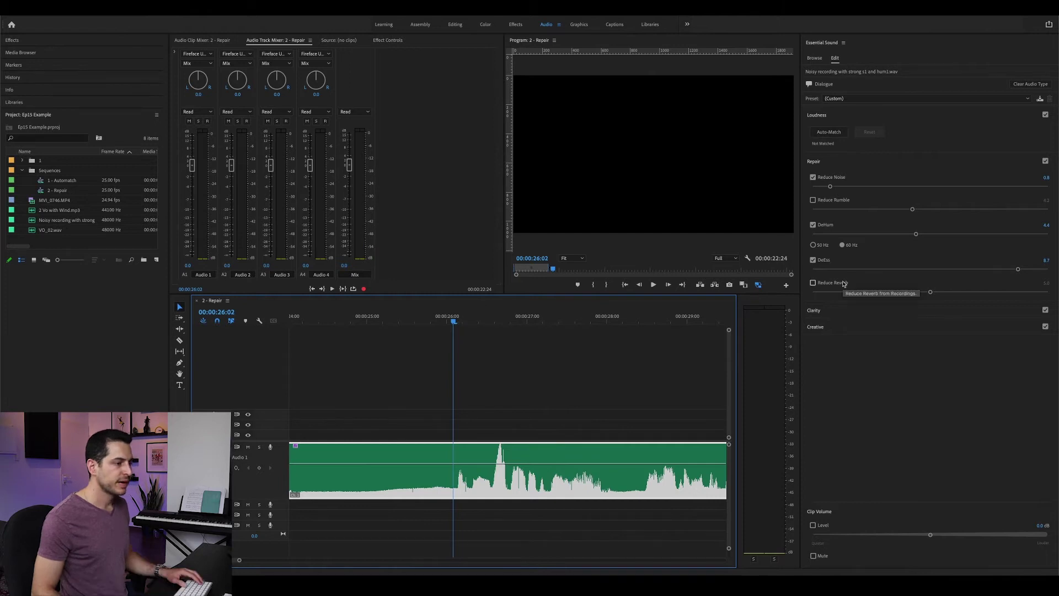
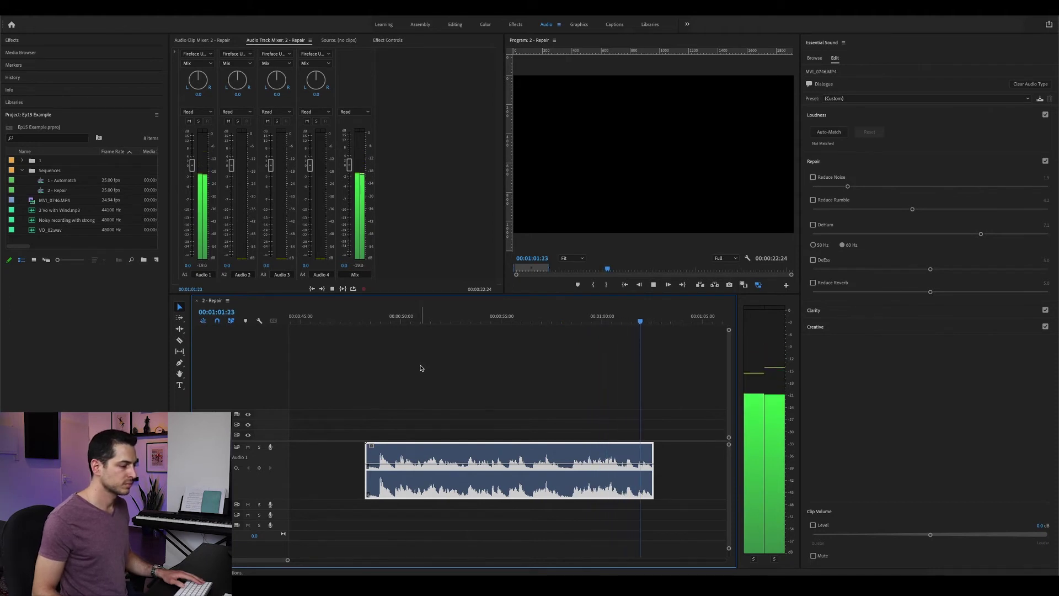
# Stop playback of the MVI_0746.MP4 clip and return the playhead to the clip's beginning
pyautogui.press('space')
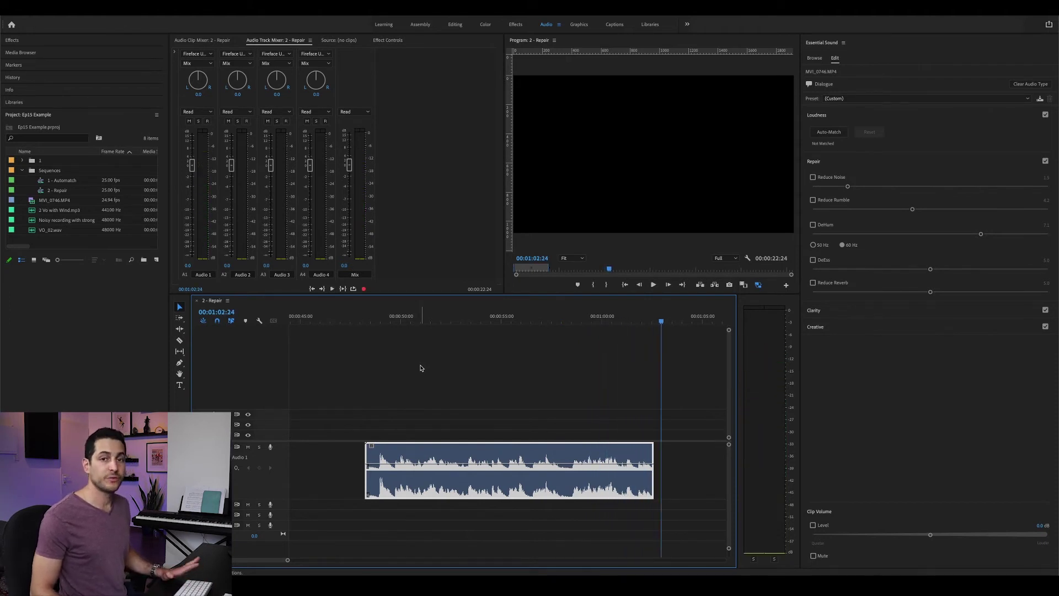
pyautogui.moveTo(387, 323); pyautogui.dragTo(370, 322)
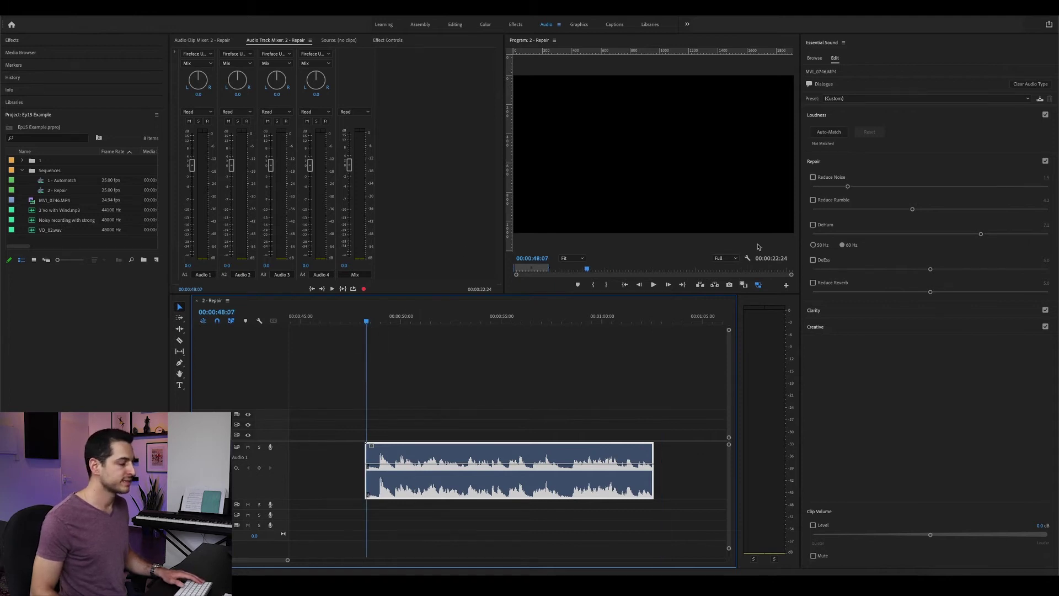
# Play the untreated opening of the MVI_0746.MP4 clip, enable Reduce Noise, and replay the opening before returning the playhead to its start
pyautogui.press('space')
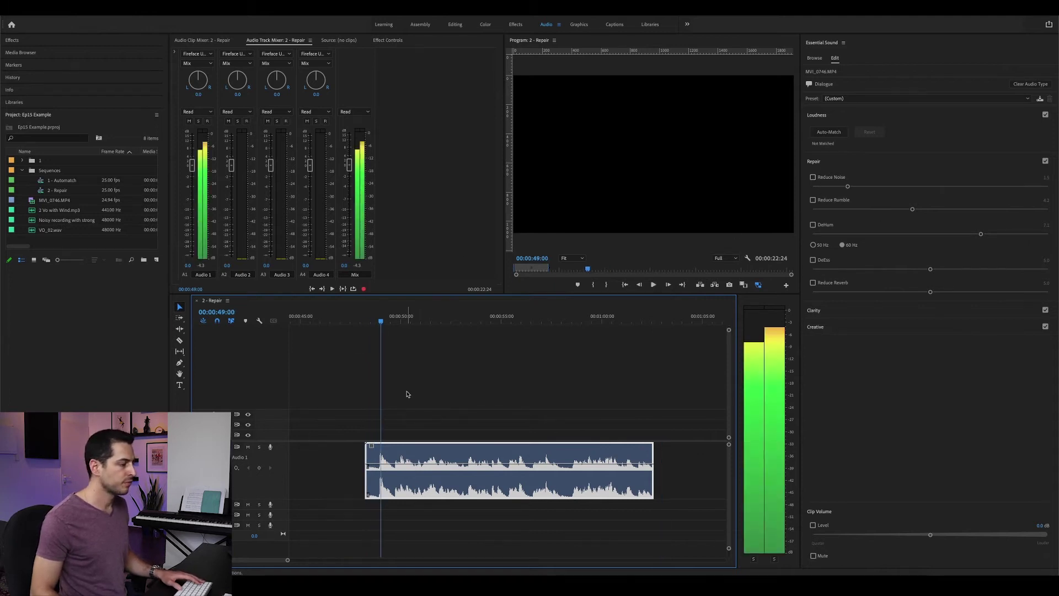
pyautogui.press('space')
pyautogui.click(368, 321)
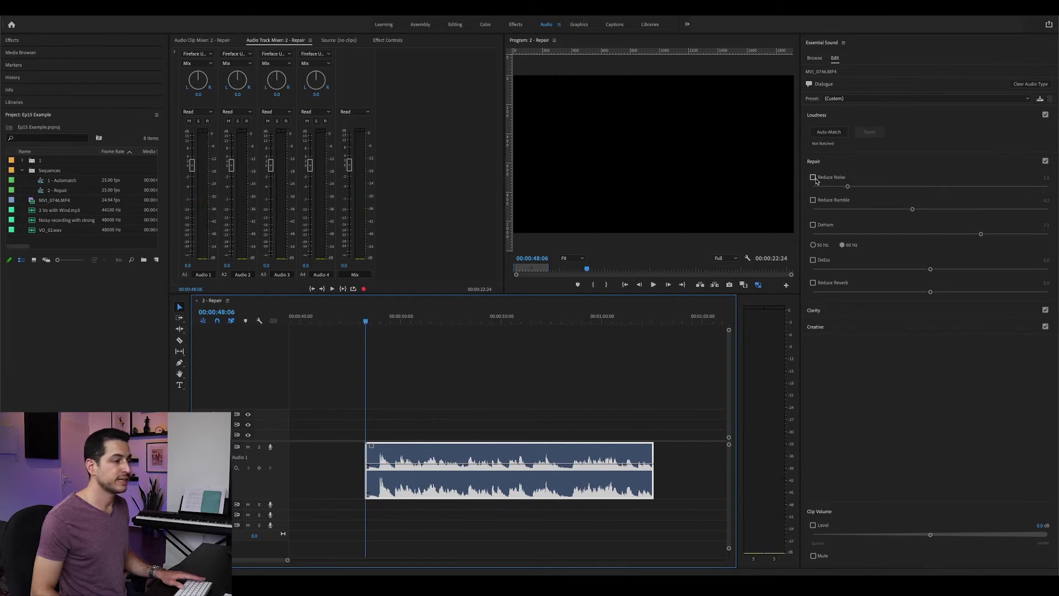
pyautogui.click(814, 178)
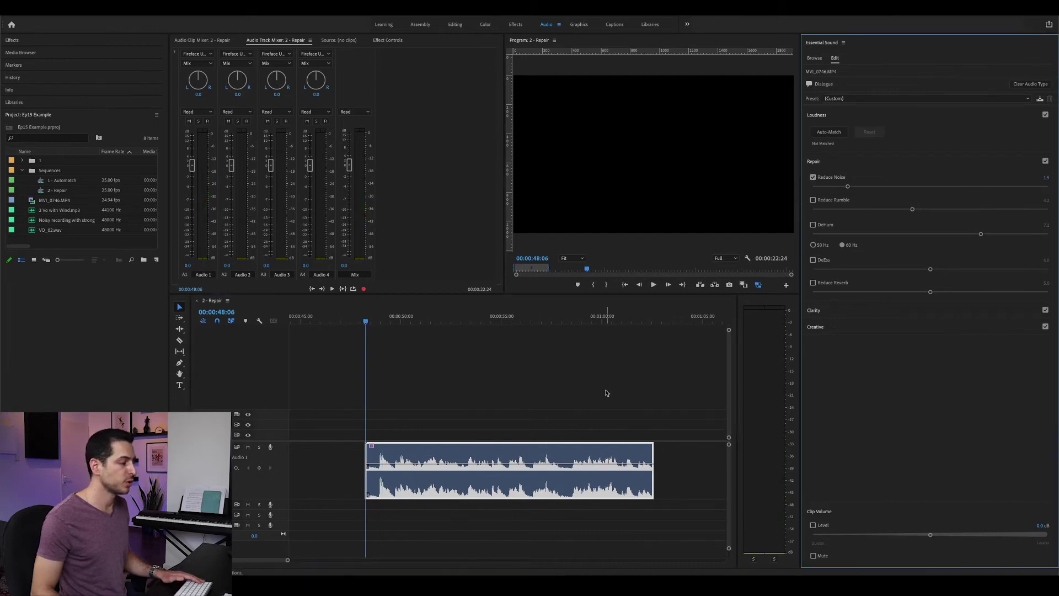
pyautogui.press('space')
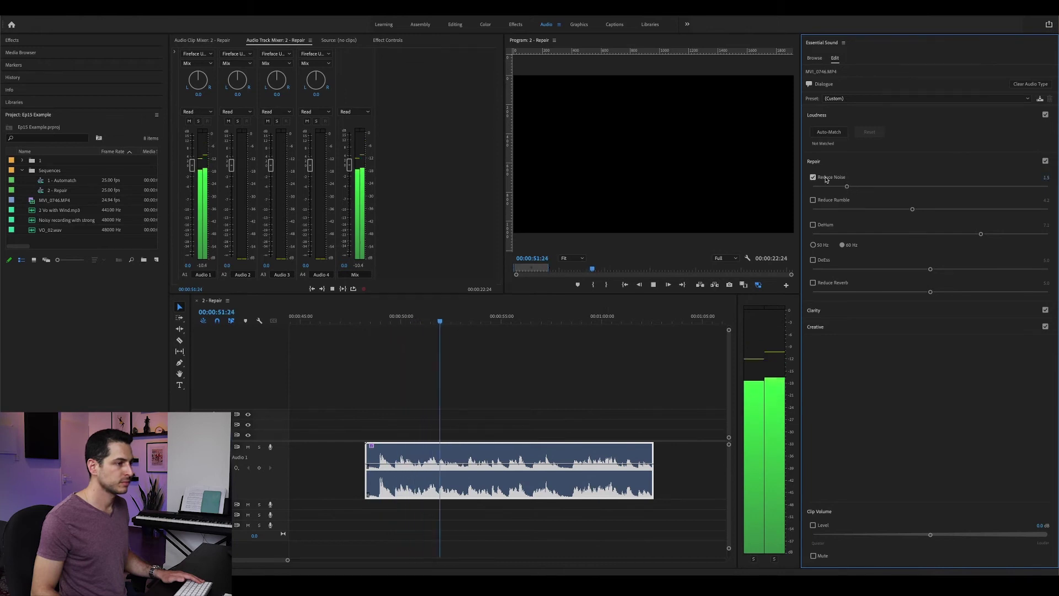
pyautogui.click(368, 320)
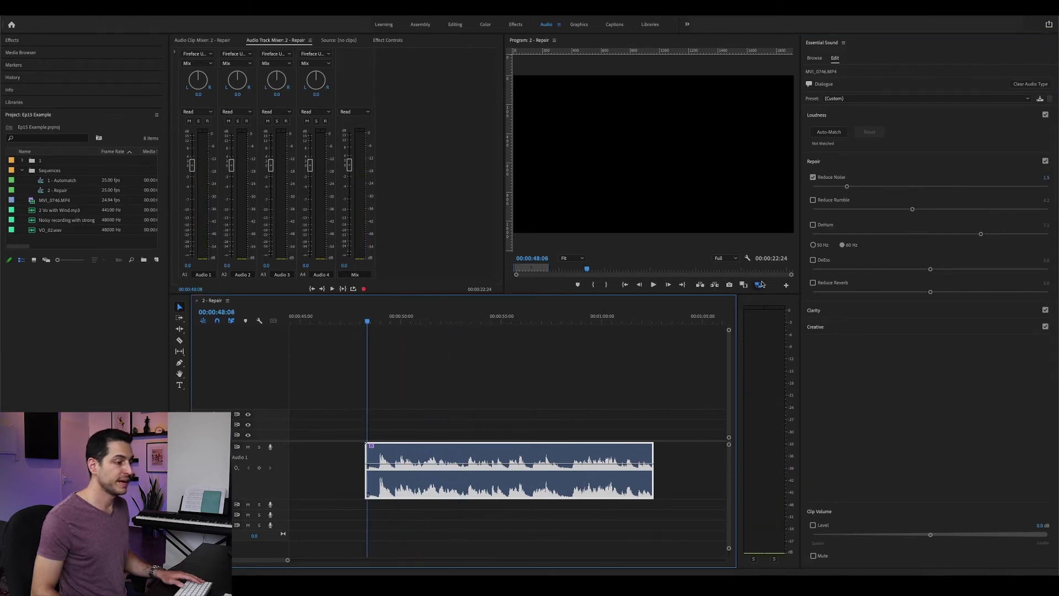
# Enable Reduce Reverb on the MVI_0746.MP4 clip and set it to 3.2 while listening, replaying the clip from its start
pyautogui.click(826, 285)
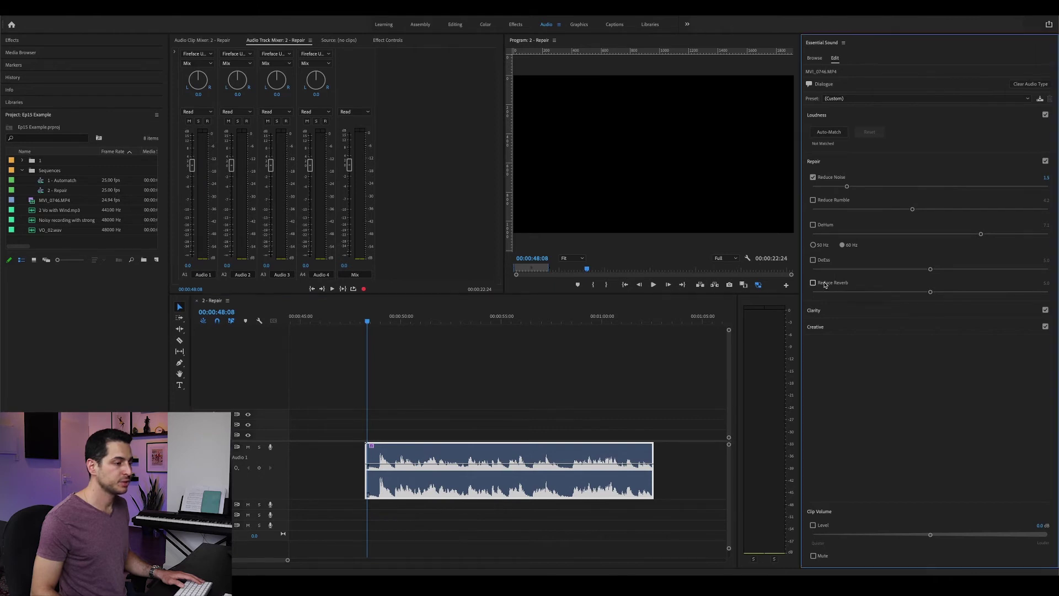
pyautogui.press('space')
pyautogui.click(817, 291)
pyautogui.moveTo(817, 291); pyautogui.dragTo(891, 294)
pyautogui.click(367, 321)
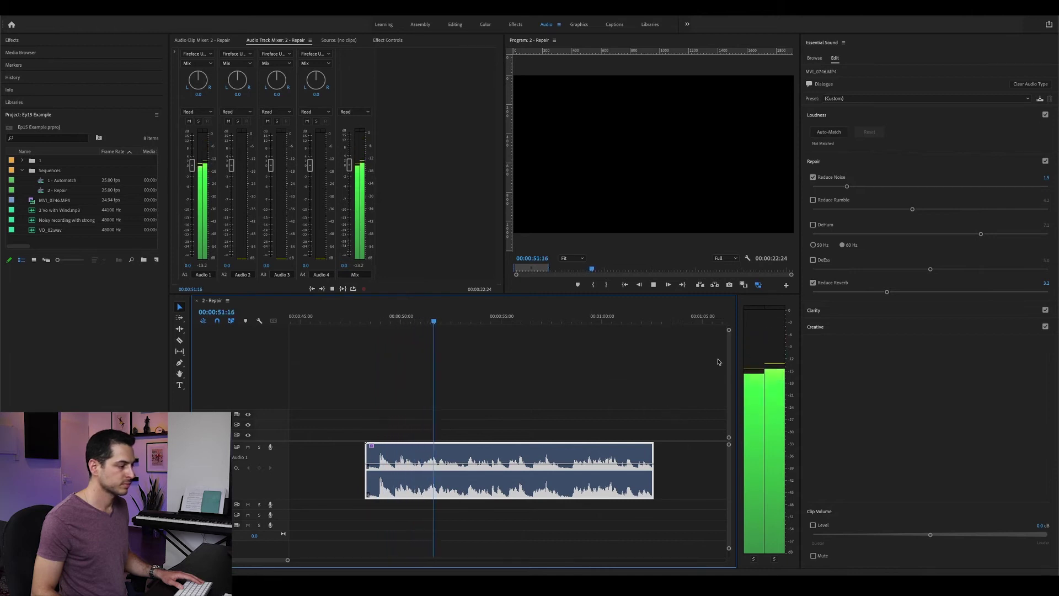
pyautogui.press('space')
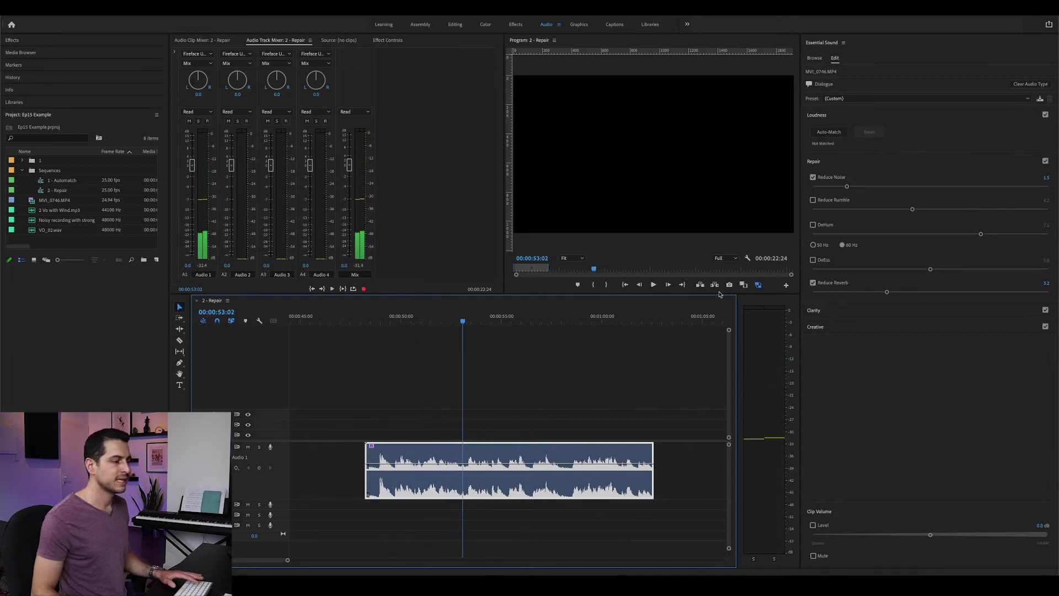
# Bypass all Repair effects while playing the following passage for comparison, and turn Repair back on
pyautogui.click(1045, 161)
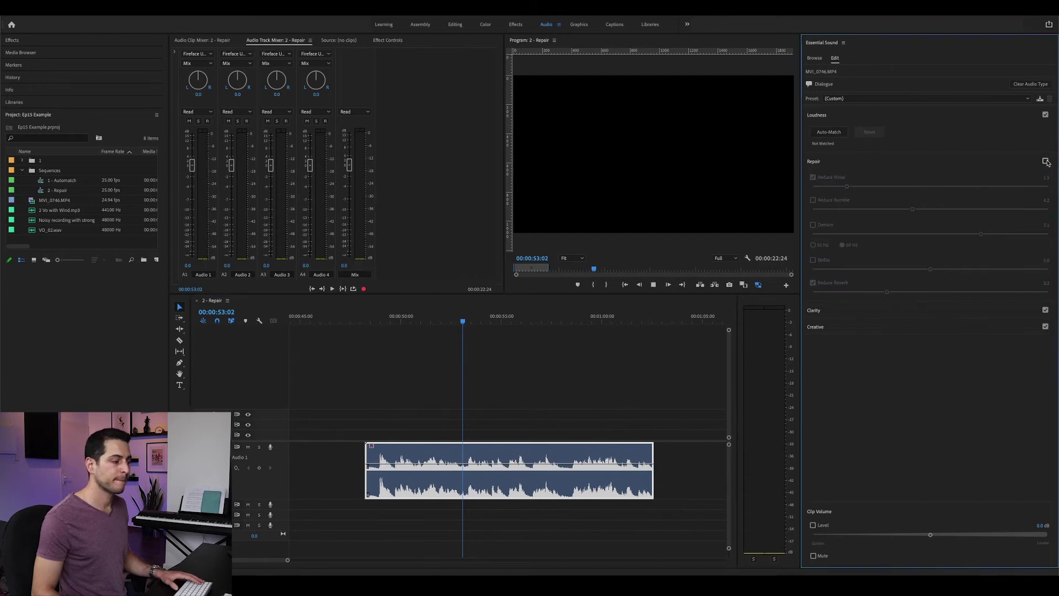
pyautogui.press('space')
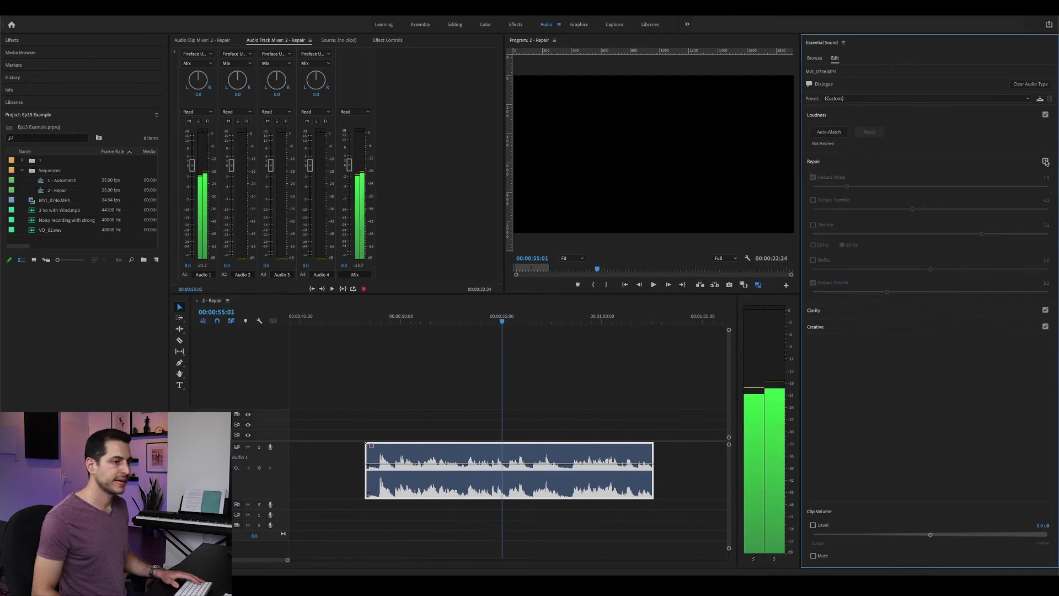
pyautogui.press('space')
pyautogui.click(1045, 161)
# Lower Reduce Reverb to 2.7 and Reduce Noise to 1.1 while the MVI_0746.MP4 clip plays
pyautogui.press('space')
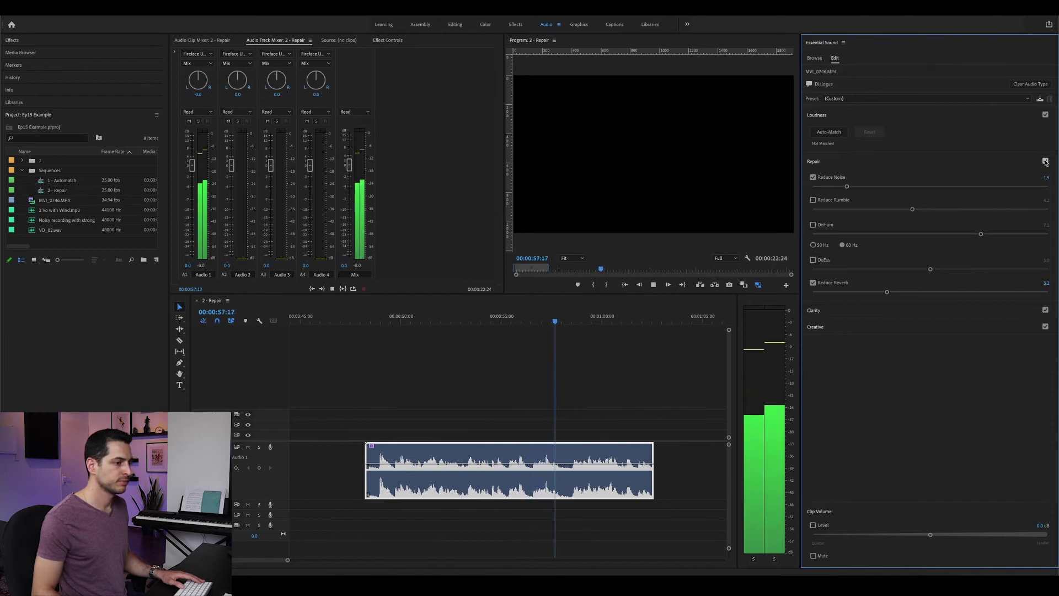
pyautogui.moveTo(887, 292); pyautogui.dragTo(877, 293)
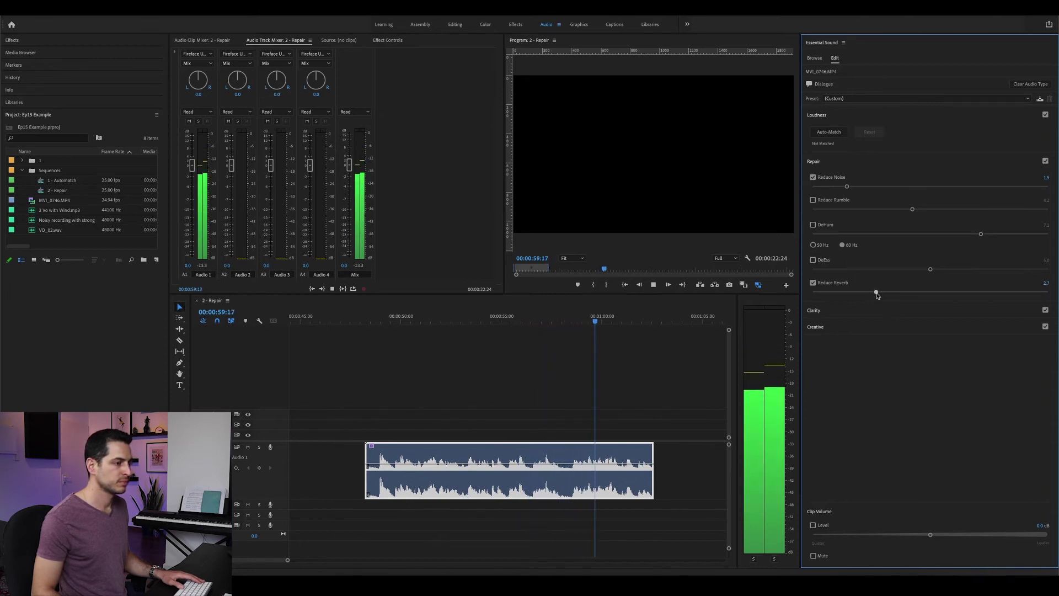
pyautogui.moveTo(846, 187); pyautogui.dragTo(838, 187)
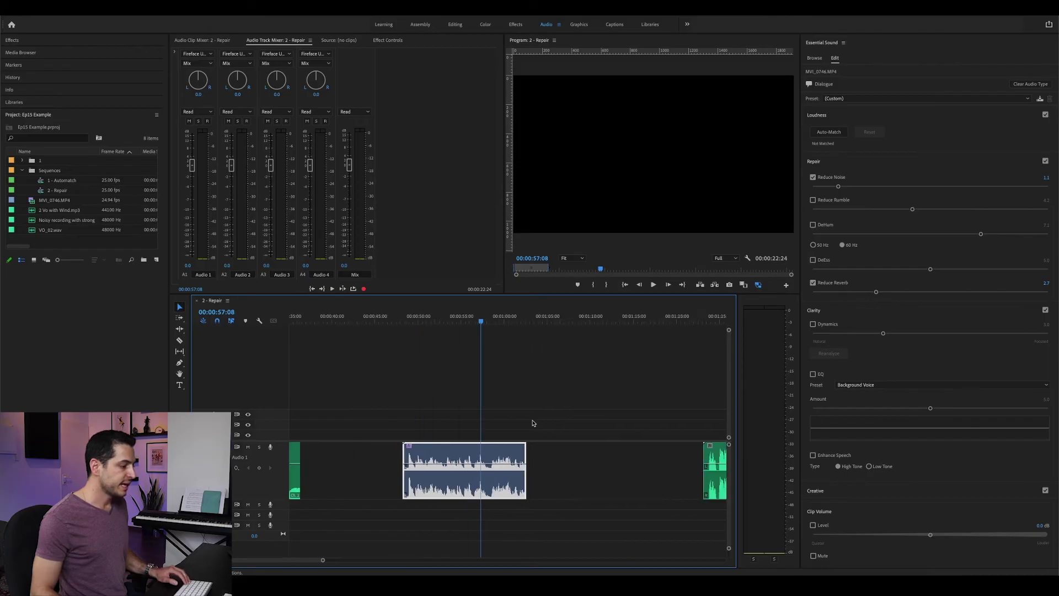
# Move to the VO_02.wav clip, select it with the playhead near its beginning, and show its Clarity settings
pyautogui.press('-')
pyautogui.press('-')
pyautogui.press('-')
pyautogui.press('-')
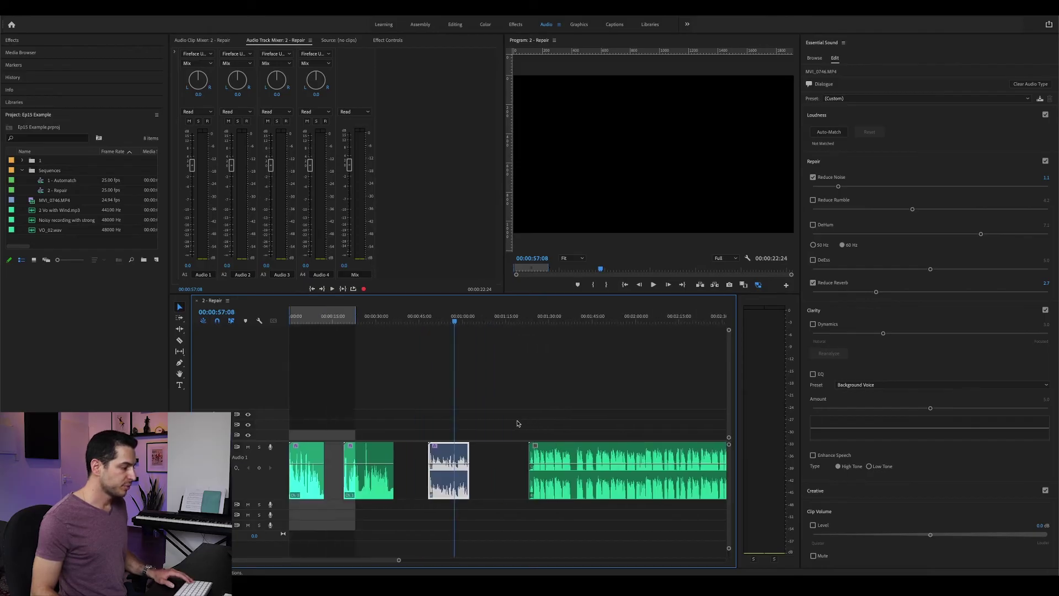
pyautogui.press('Down')
pyautogui.press('=')
pyautogui.press('=')
pyautogui.press('d')
pyautogui.click(832, 165)
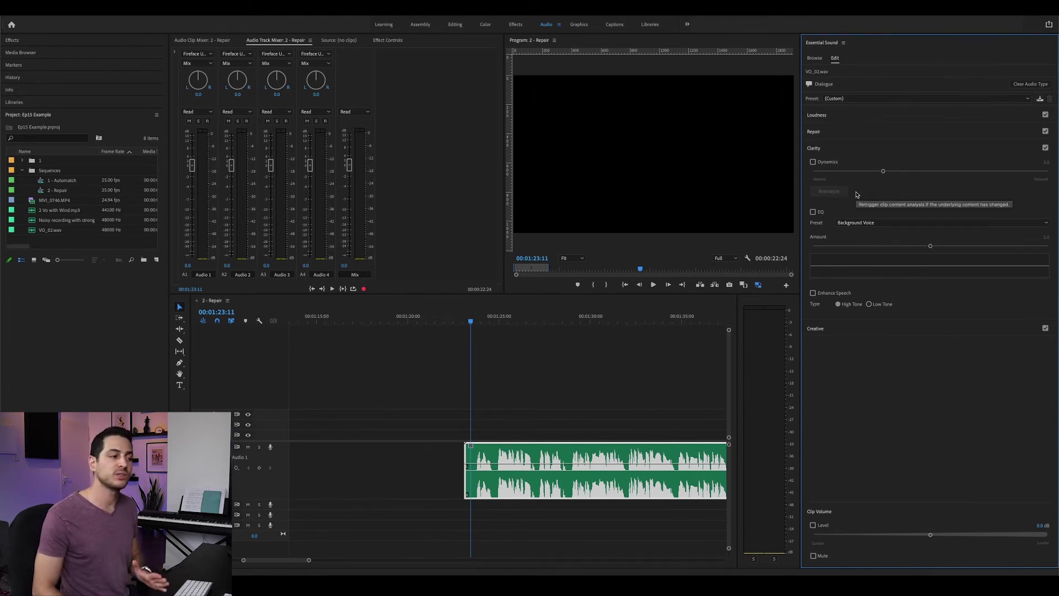
# Enable Dynamics on the VO_02.wav clip and raise it to 5.8 during playback
pyautogui.click(826, 163)
pyautogui.press('space')
pyautogui.click(860, 172)
pyautogui.moveTo(861, 173); pyautogui.dragTo(913, 171)
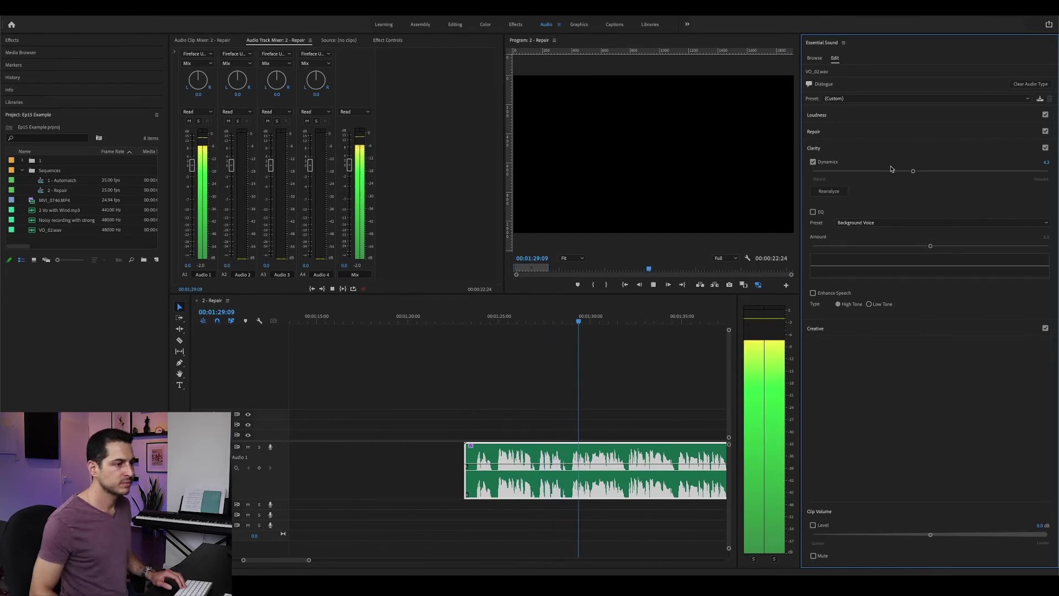
pyautogui.moveTo(913, 171); pyautogui.dragTo(949, 172)
pyautogui.click(779, 312)
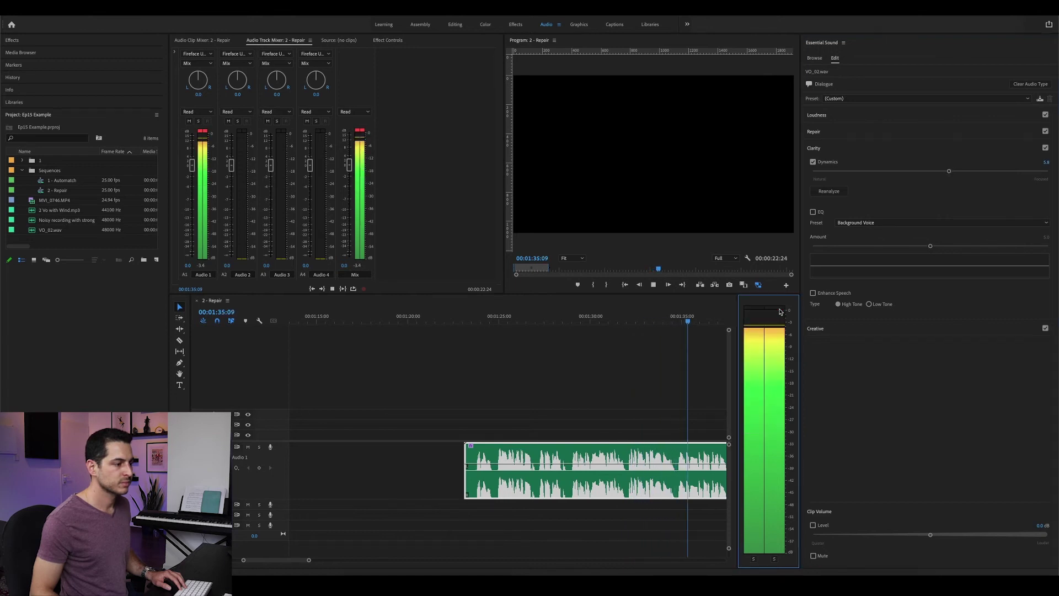
pyautogui.press('space')
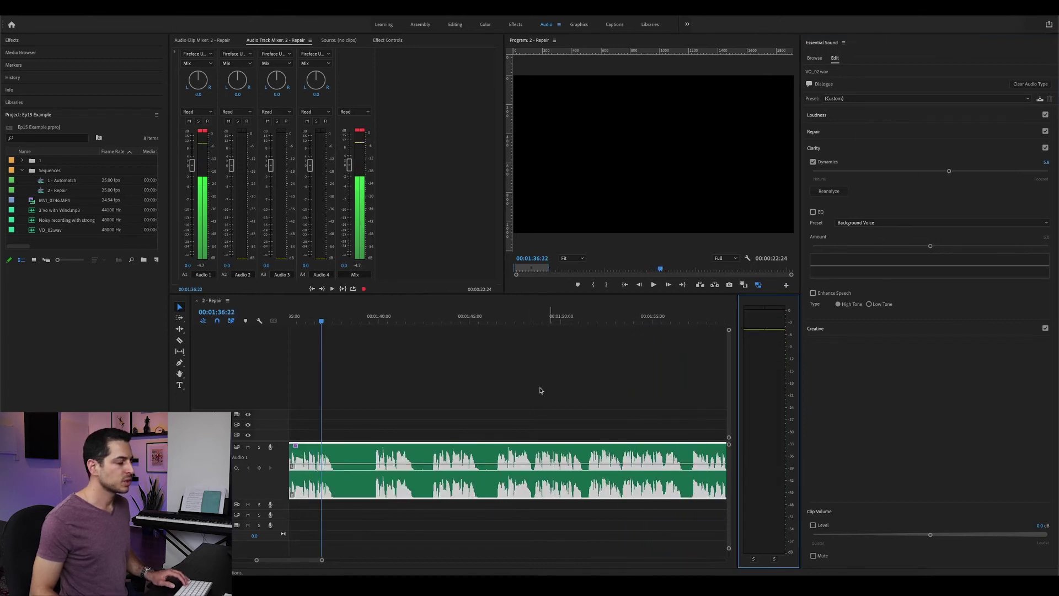
# Replay the beginning of VO_02.wav with Dynamics off and on to compare, and leave Dynamics disabled
pyautogui.hscroll(-5, 489, 406)
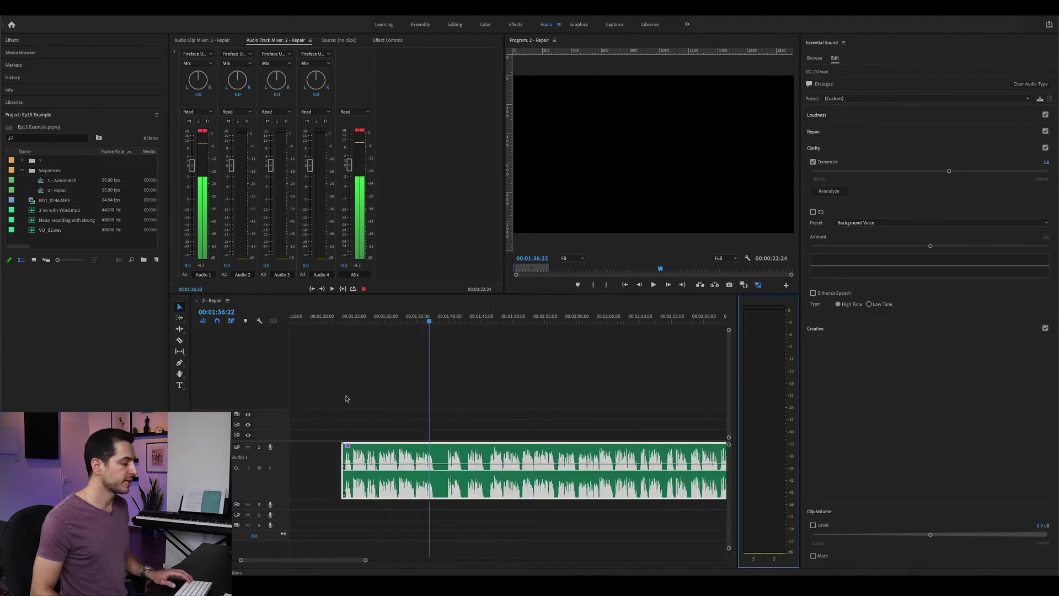
pyautogui.scroll(1, 434, 386)
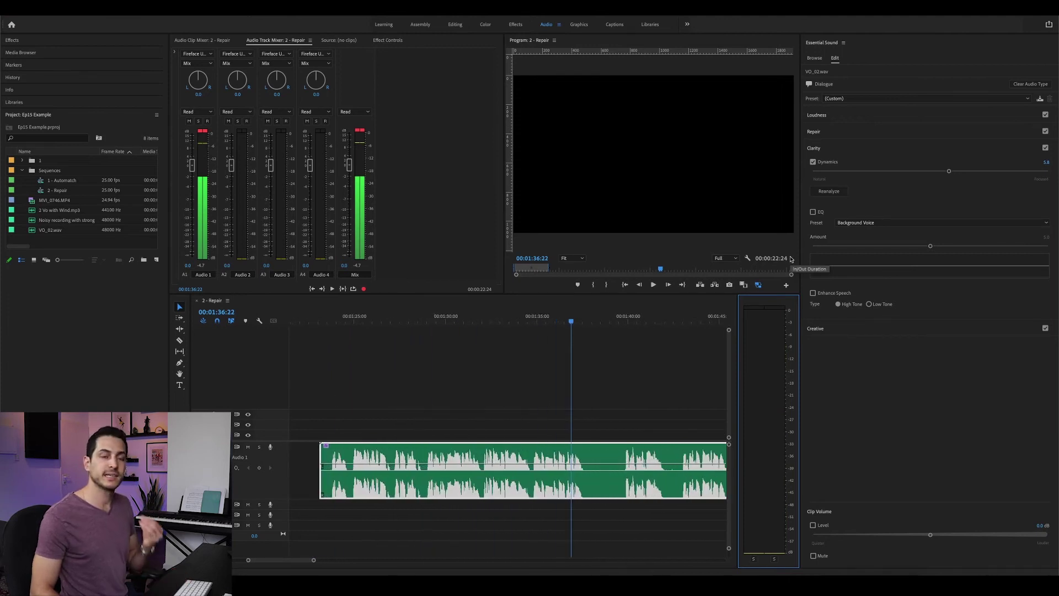
pyautogui.click(820, 163)
pyautogui.click(362, 321)
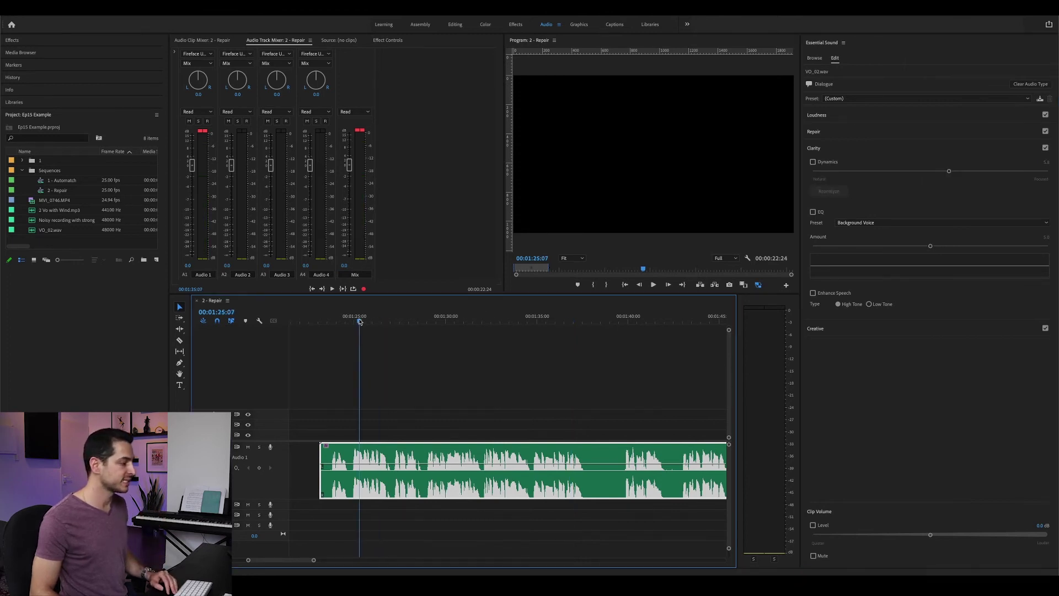
pyautogui.press('space')
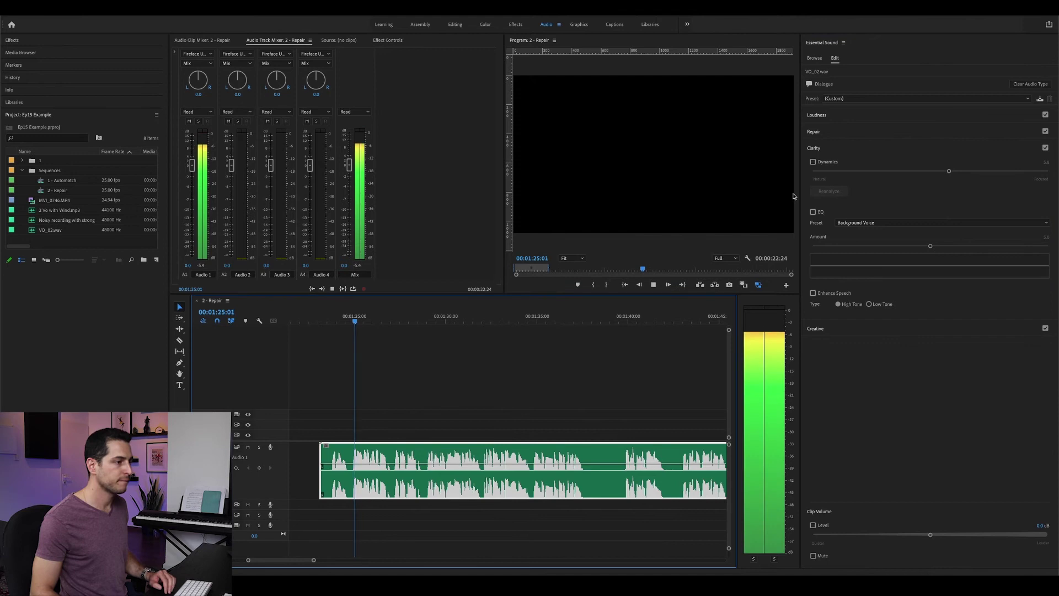
pyautogui.click(824, 166)
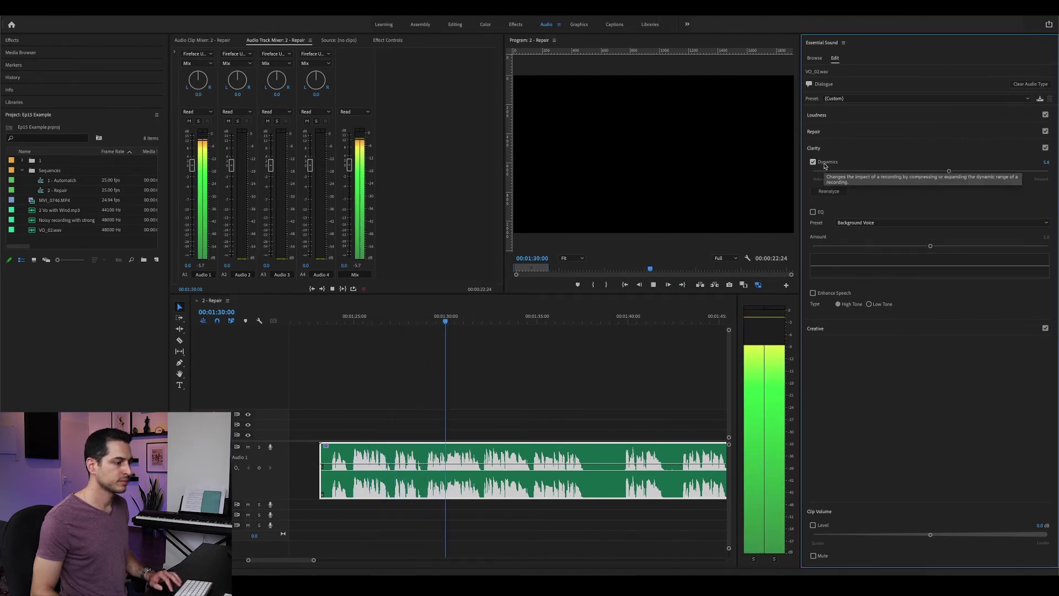
pyautogui.press('space')
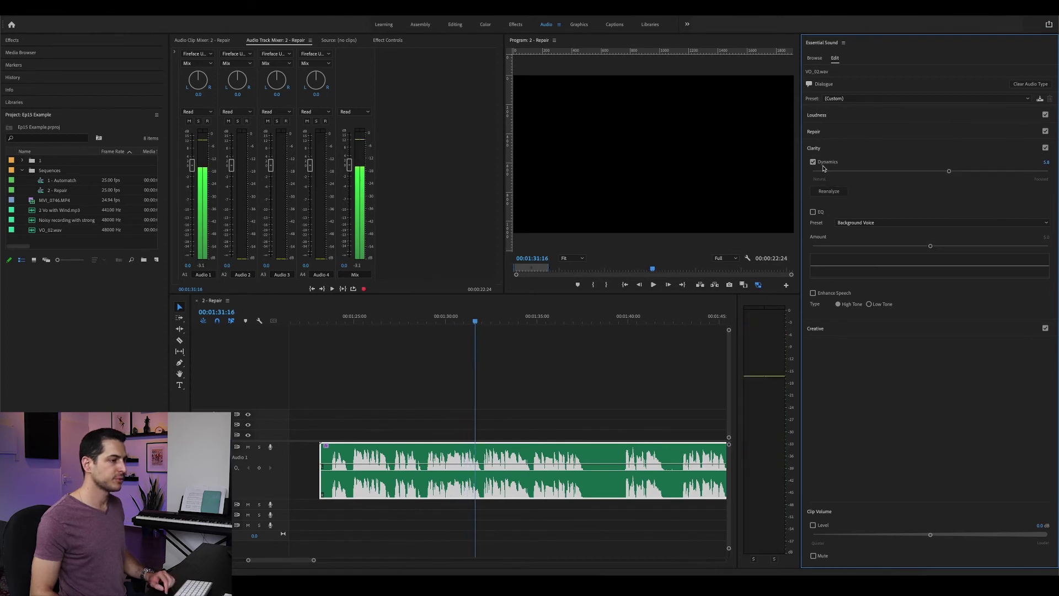
pyautogui.click(823, 164)
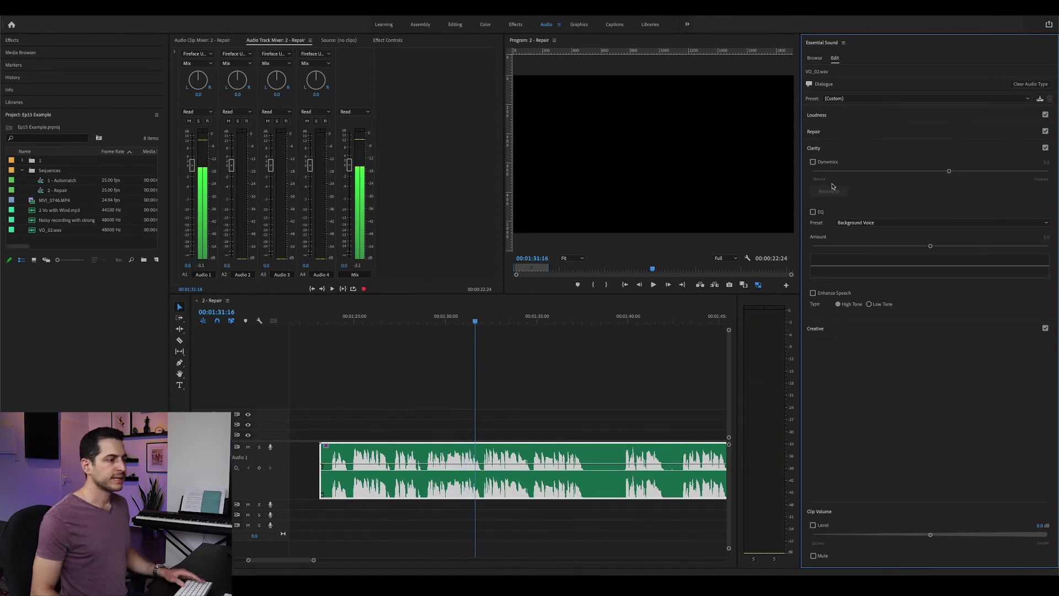
# Enable EQ on the VO_02.wav clip with the Intercom preset and raise its amount to 8.9 during playback
pyautogui.click(813, 212)
pyautogui.click(856, 223)
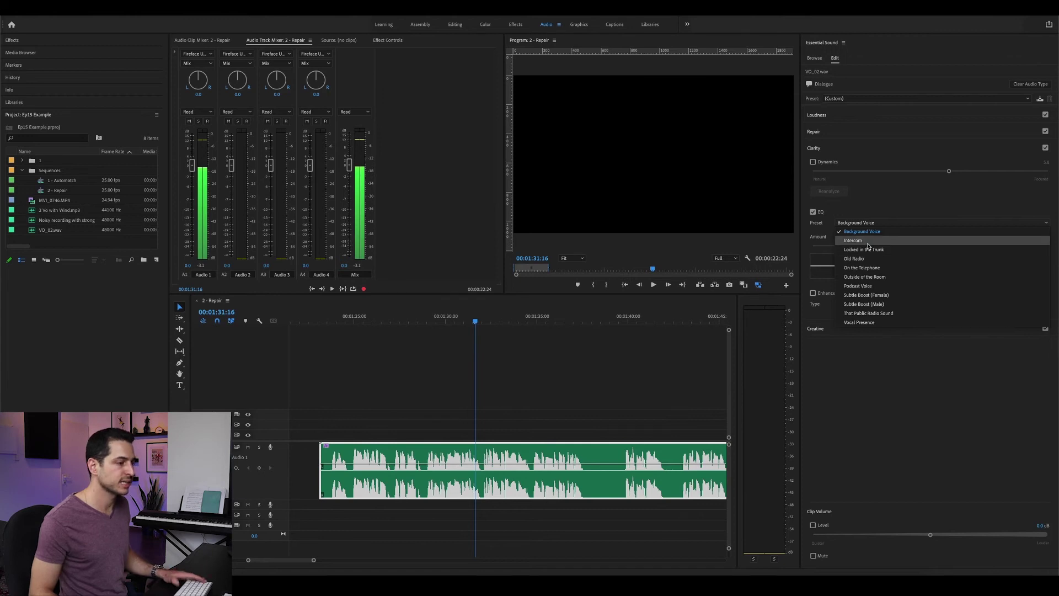
pyautogui.click(868, 242)
pyautogui.press('space')
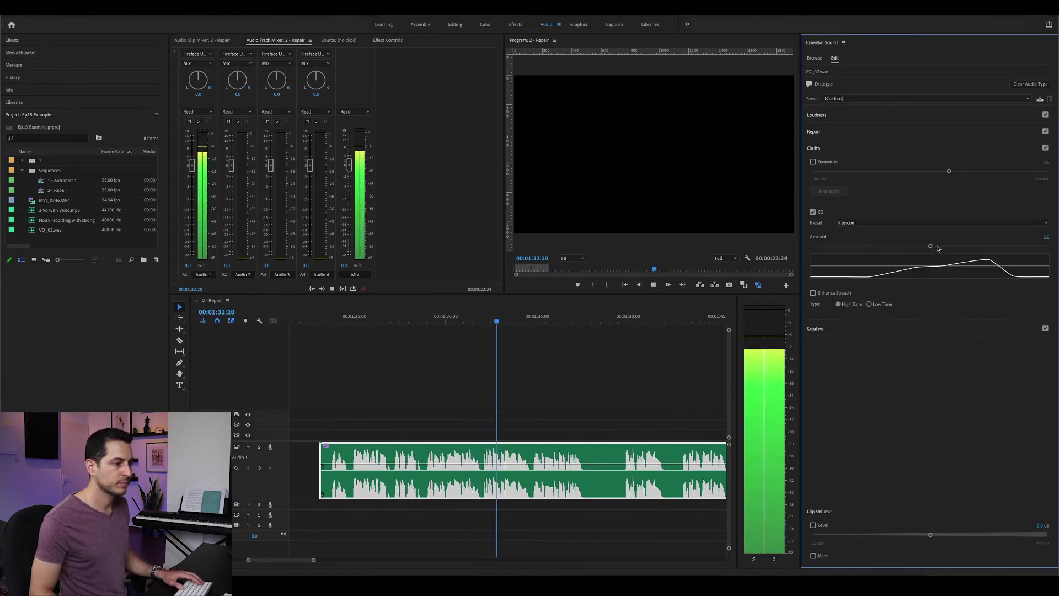
pyautogui.moveTo(931, 247); pyautogui.dragTo(1019, 246)
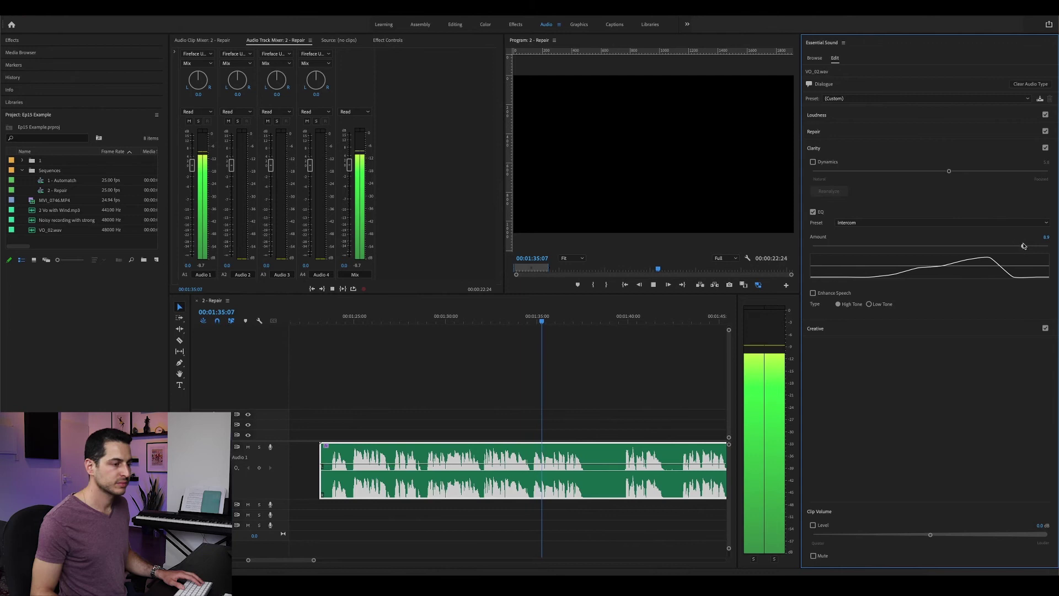
pyautogui.press('space')
# Try the Locked in the Trunk EQ preset with the amount at 6.3, replaying the passage from around 1:32
pyautogui.click(963, 223)
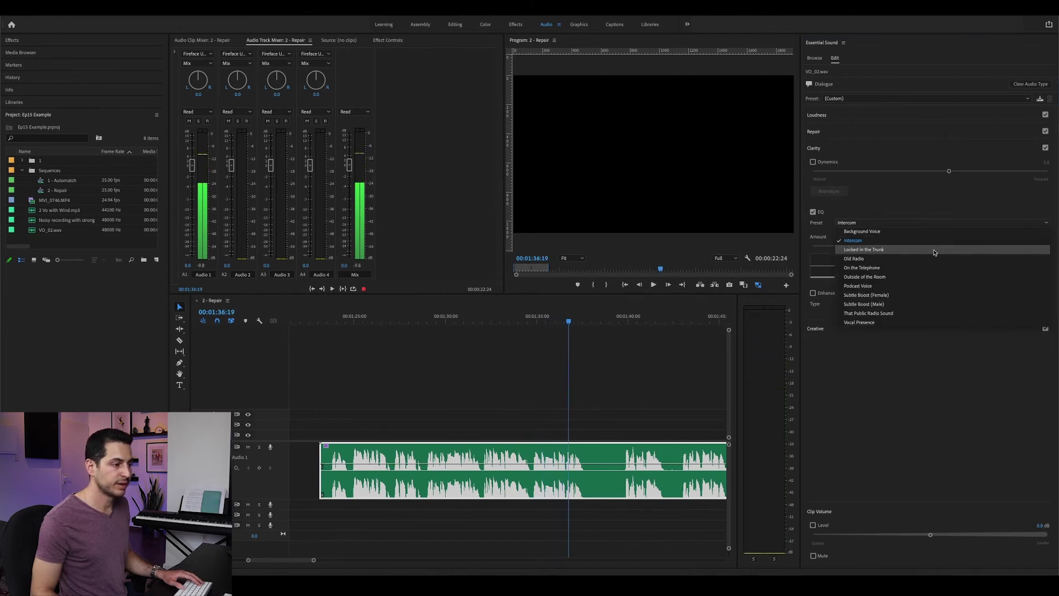
pyautogui.click(934, 251)
pyautogui.press('space')
pyautogui.click(487, 322)
pyautogui.moveTo(1019, 246); pyautogui.dragTo(962, 250)
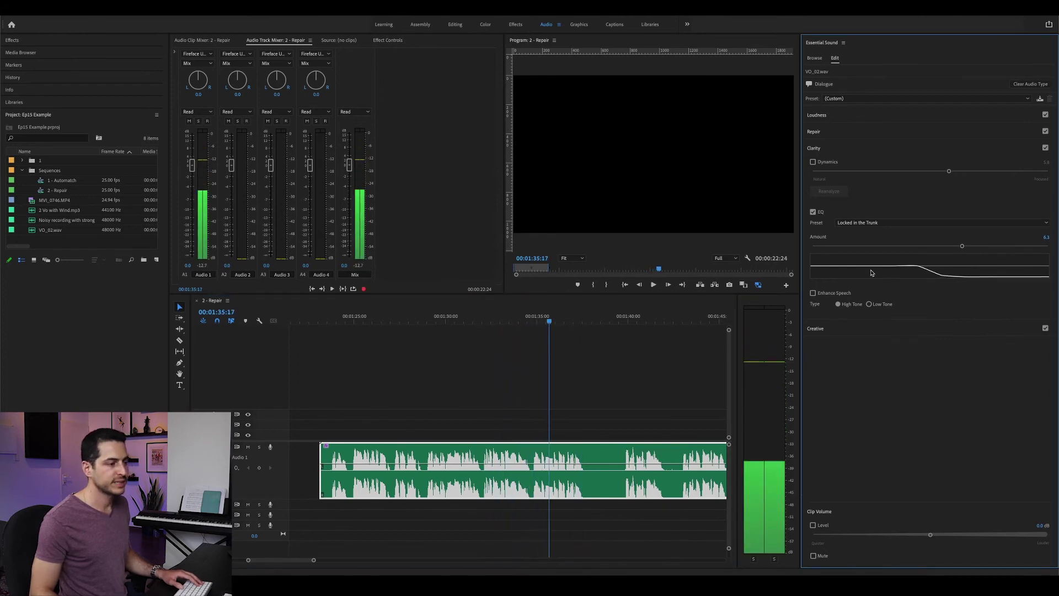
pyautogui.press('space')
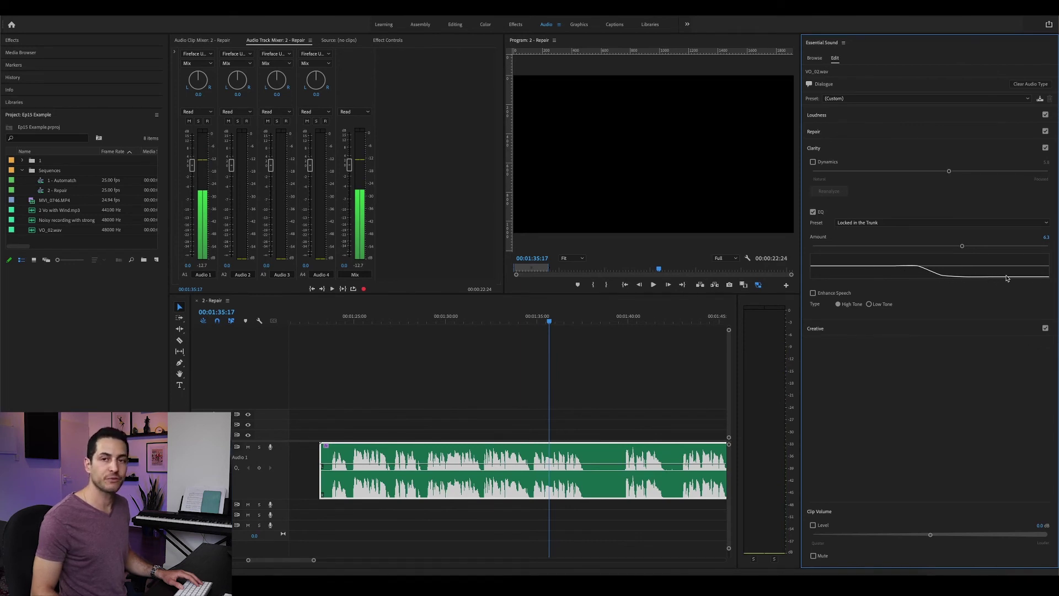
# Try the Old Radio EQ preset on the VO_02.wav clip, raising its amount to 8.9 during playback
pyautogui.click(905, 223)
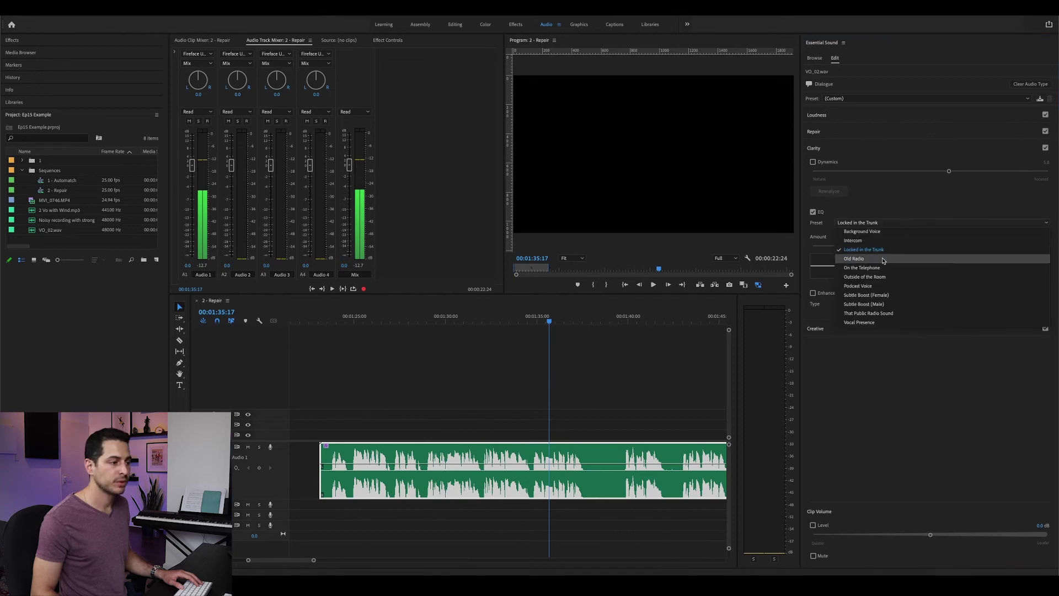
pyautogui.click(854, 259)
pyautogui.press('space')
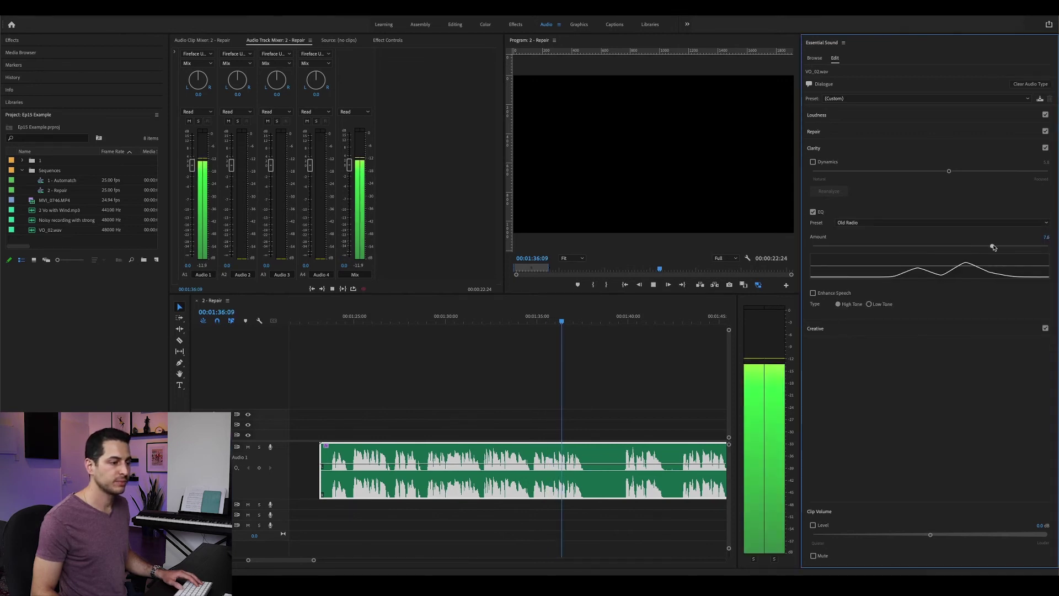
# Try the On the Telephone EQ preset, lowering its amount to 7.3 during playback, and switch the EQ preset to Outside of the Room
pyautogui.click(932, 223)
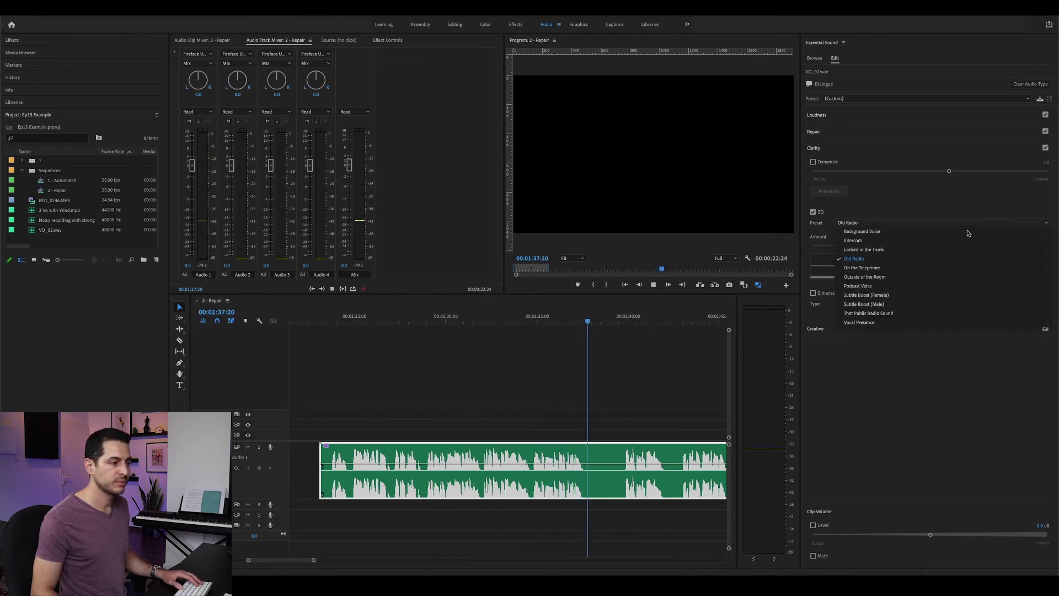
pyautogui.click(893, 268)
pyautogui.click(442, 319)
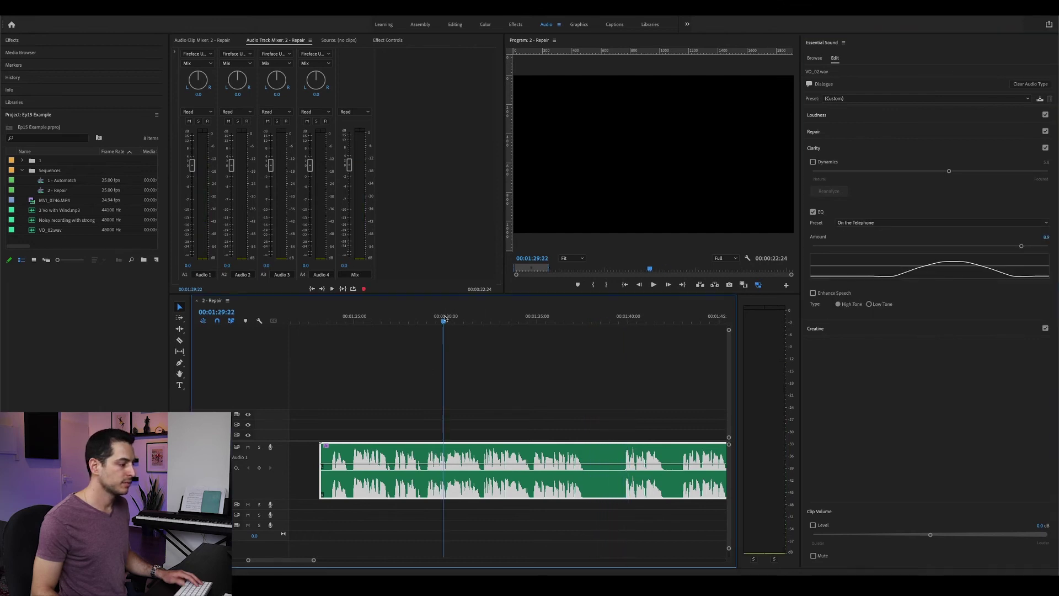
pyautogui.moveTo(1021, 248); pyautogui.dragTo(976, 246)
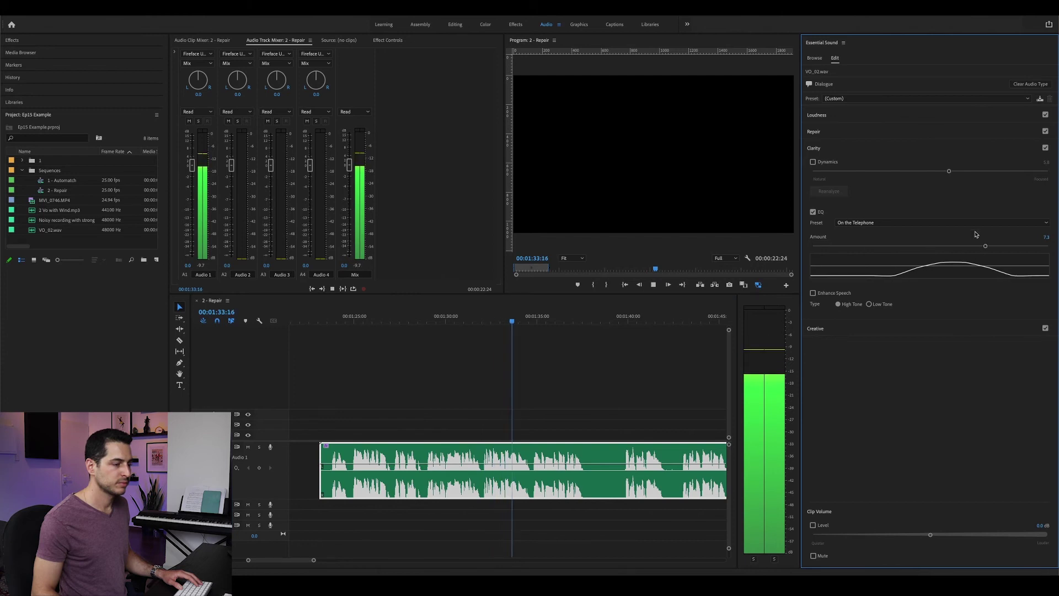
pyautogui.click(916, 223)
pyautogui.click(906, 278)
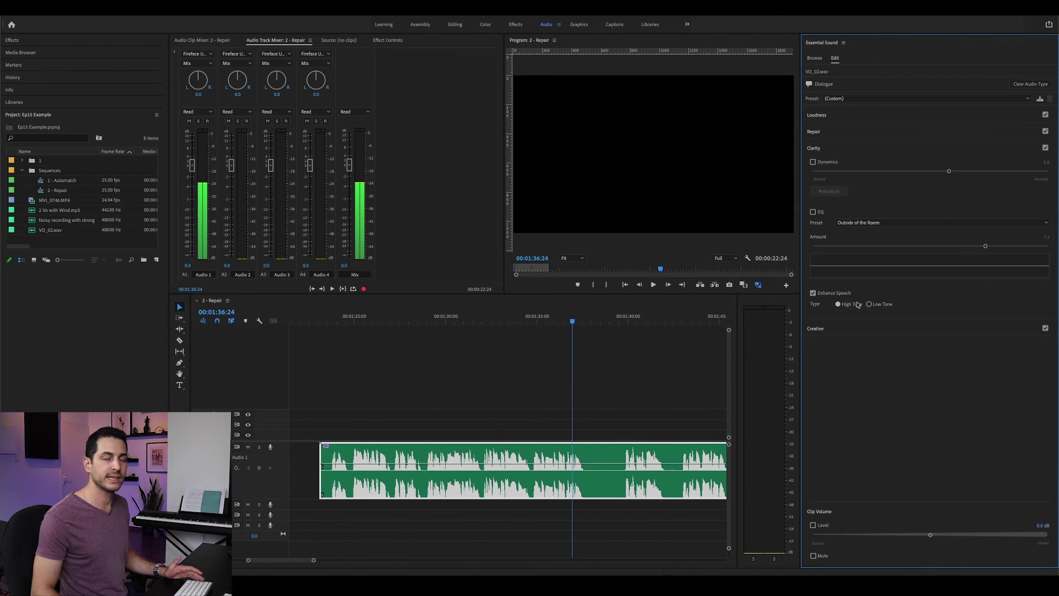
# Compare Enhance Speech's Low Tone and High Tone while playing from around 1:28, and leave Enhance Speech disabled
pyautogui.click(420, 326)
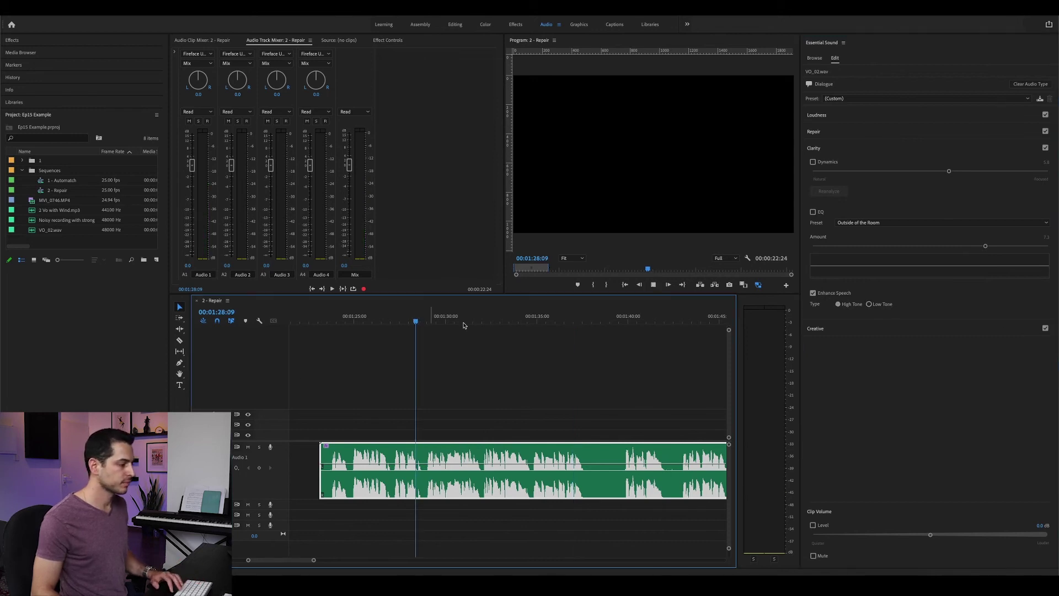
pyautogui.press('space')
pyautogui.click(870, 304)
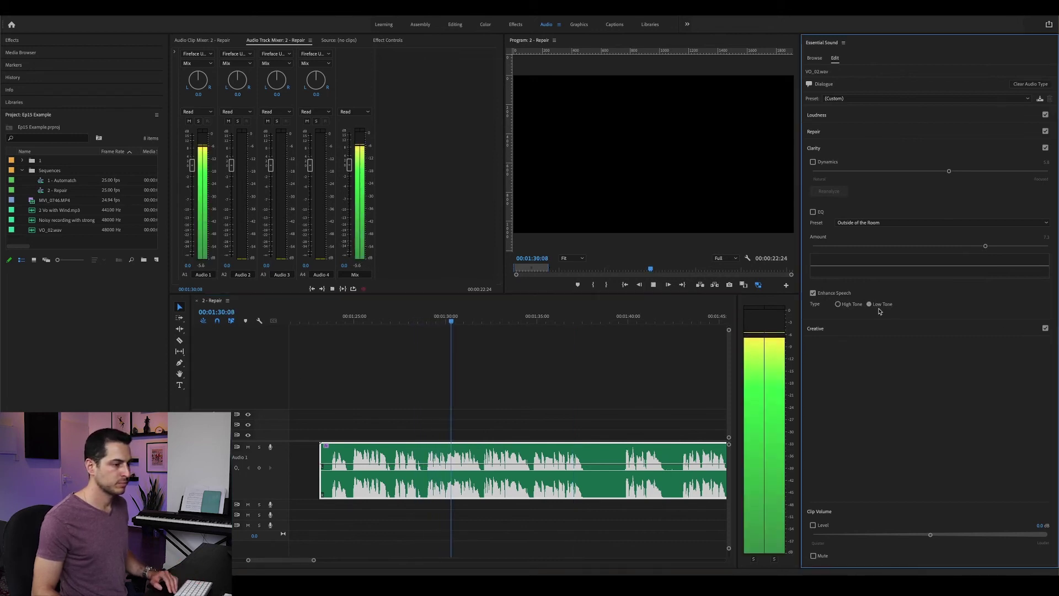
pyautogui.click(847, 305)
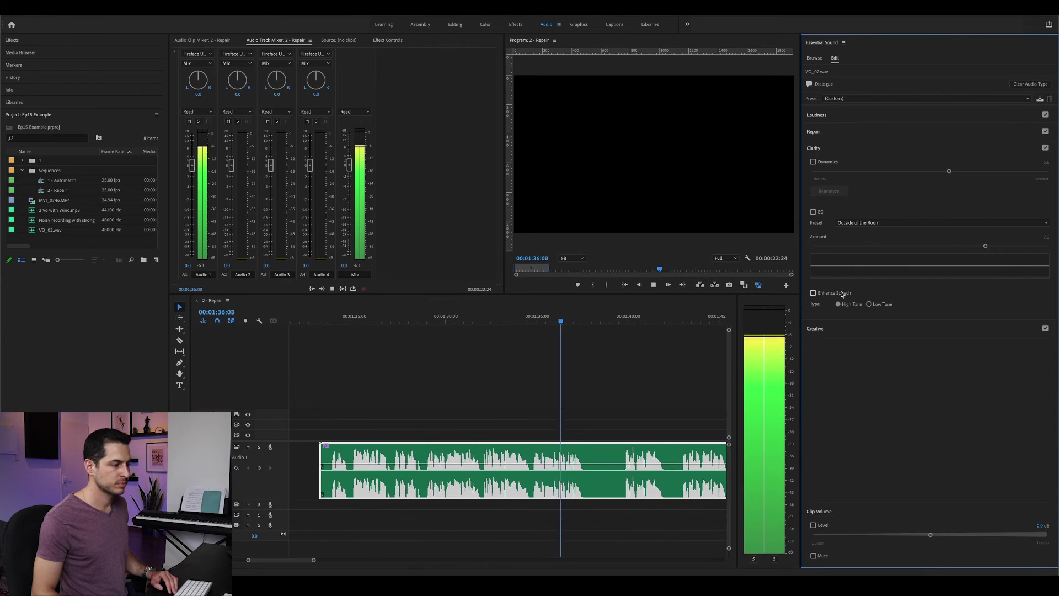
pyautogui.press('space')
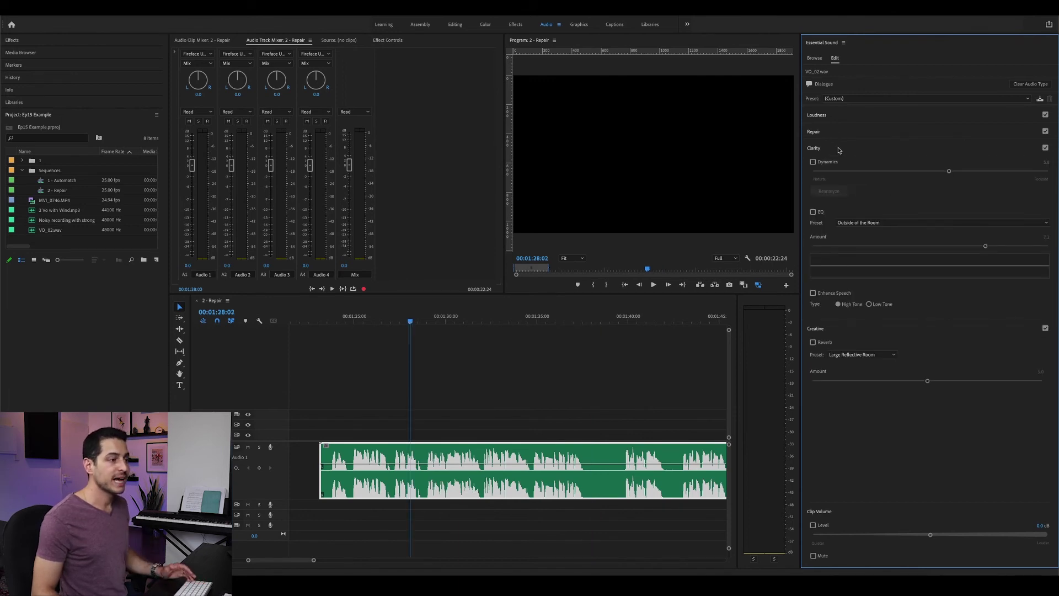
# Enable the Creative reverb on the VO_02.wav clip with the Auditorium preset and play the passage
pyautogui.click(839, 150)
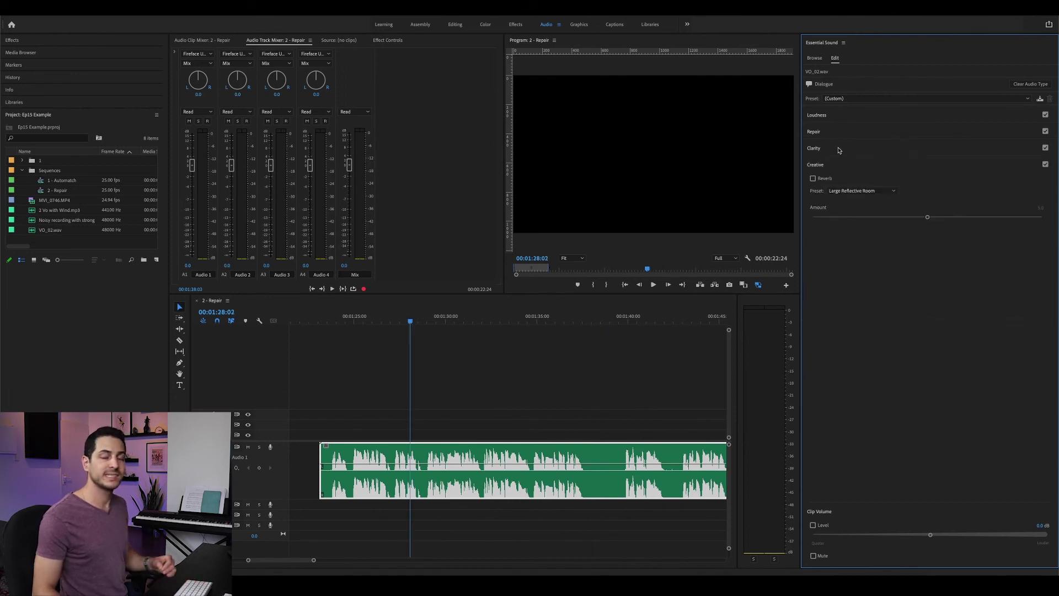
pyautogui.click(849, 191)
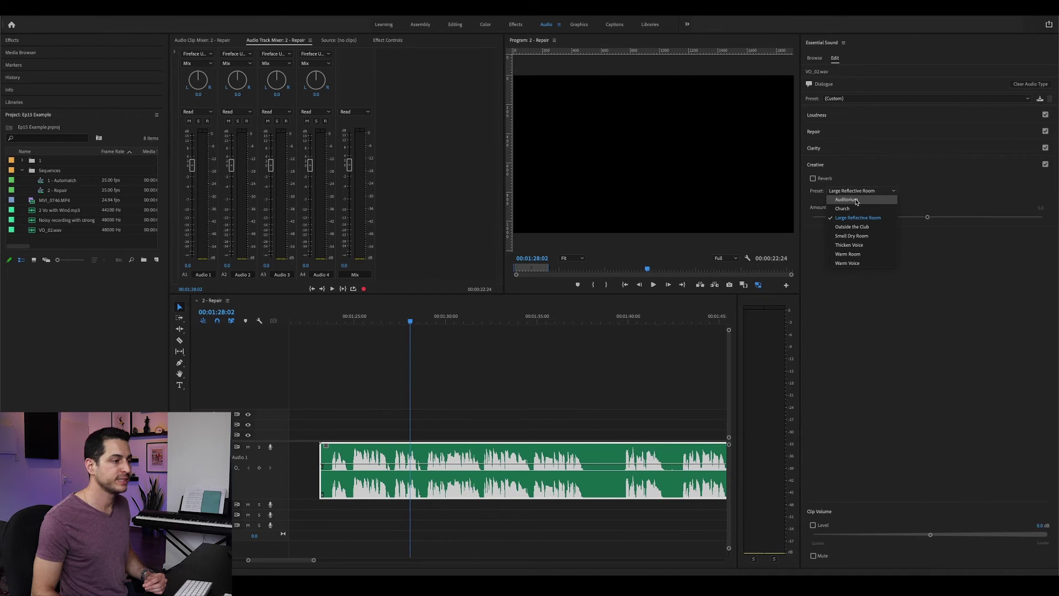
pyautogui.click(857, 201)
pyautogui.press('space')
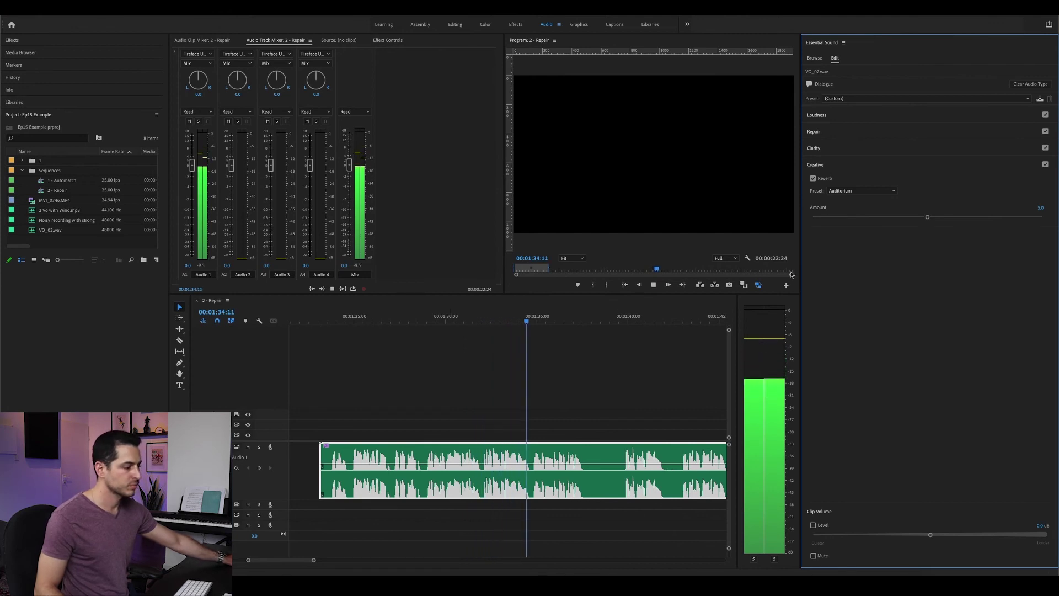
pyautogui.press('space')
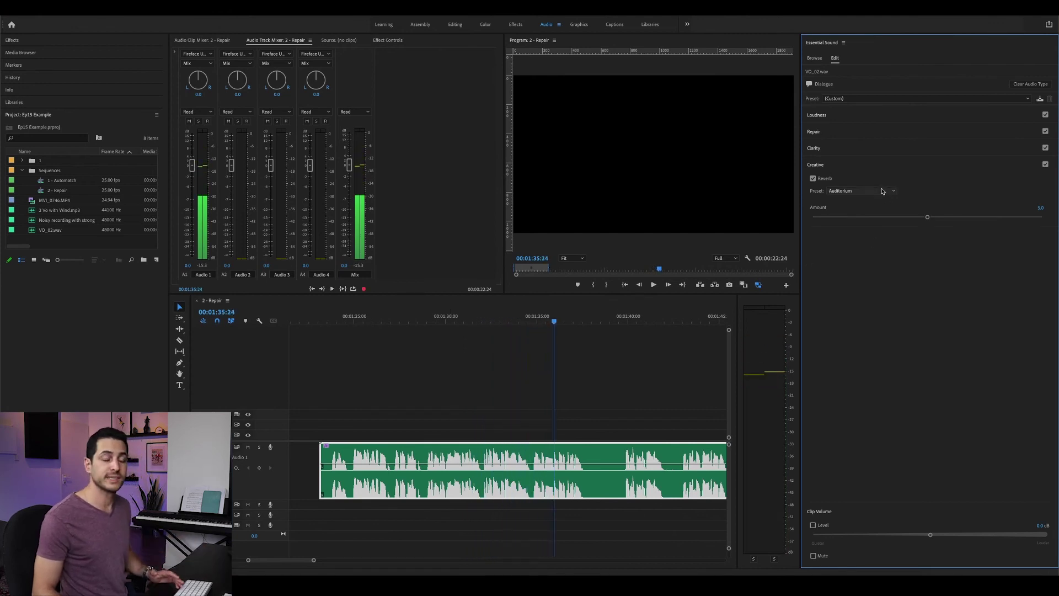
# Try the Church reverb preset from around 1:30, and change it to Small Dry Room during playback
pyautogui.click(882, 191)
pyautogui.click(863, 211)
pyautogui.click(448, 323)
pyautogui.press('space')
pyautogui.click(877, 191)
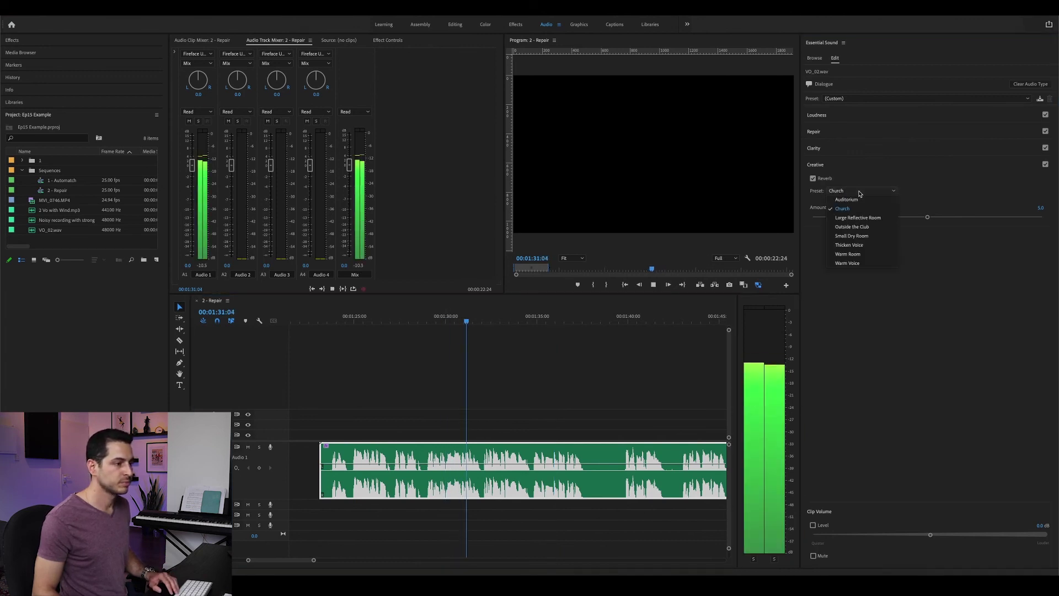
pyautogui.click(855, 236)
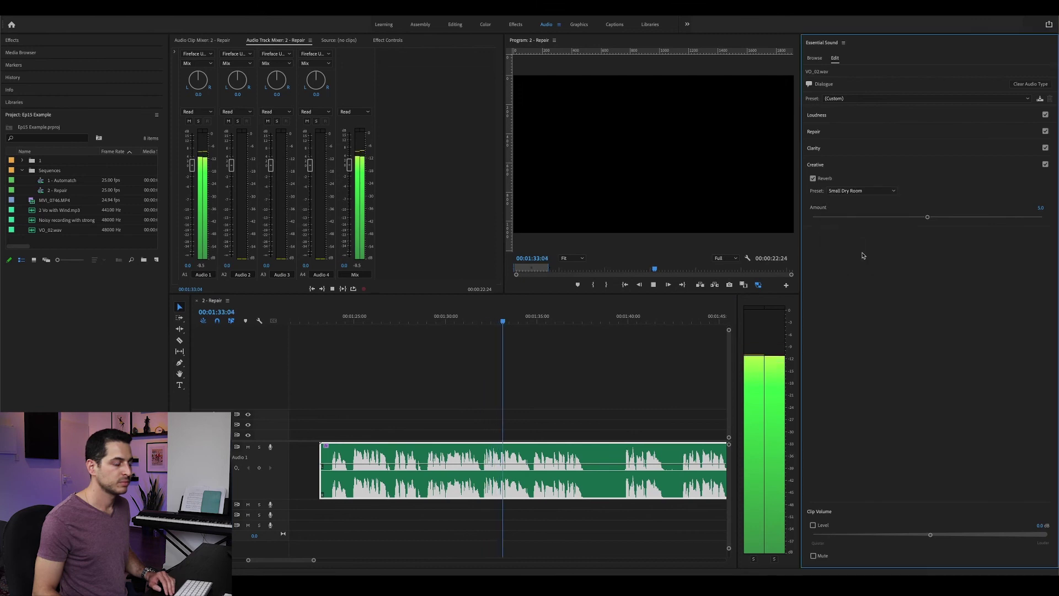
pyautogui.press('space')
# Change the reverb preset to Warm Room and replay the passage from around 1:30
pyautogui.click(858, 192)
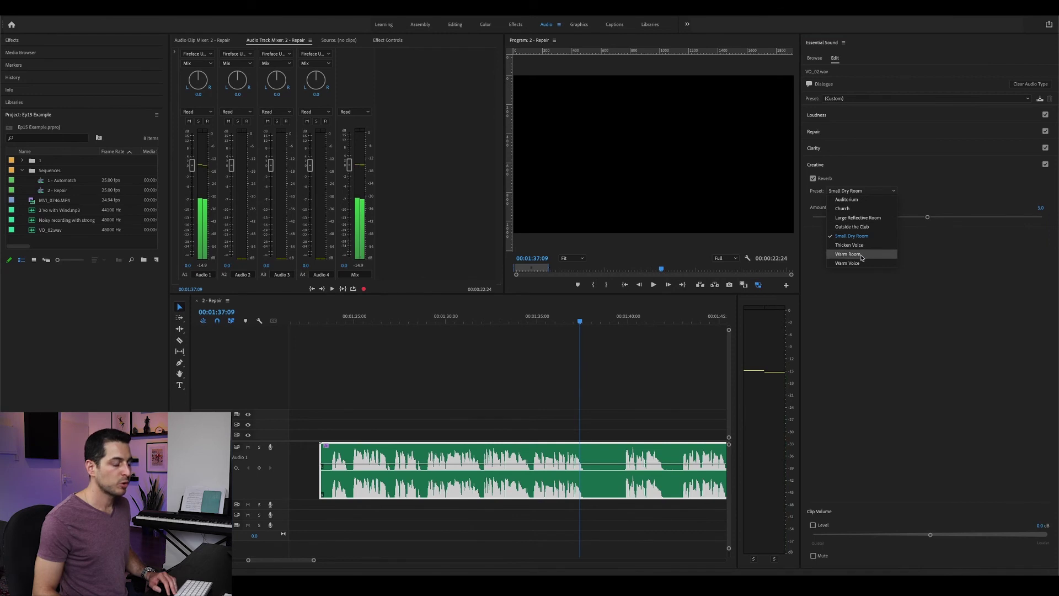
pyautogui.click(848, 255)
pyautogui.click(460, 315)
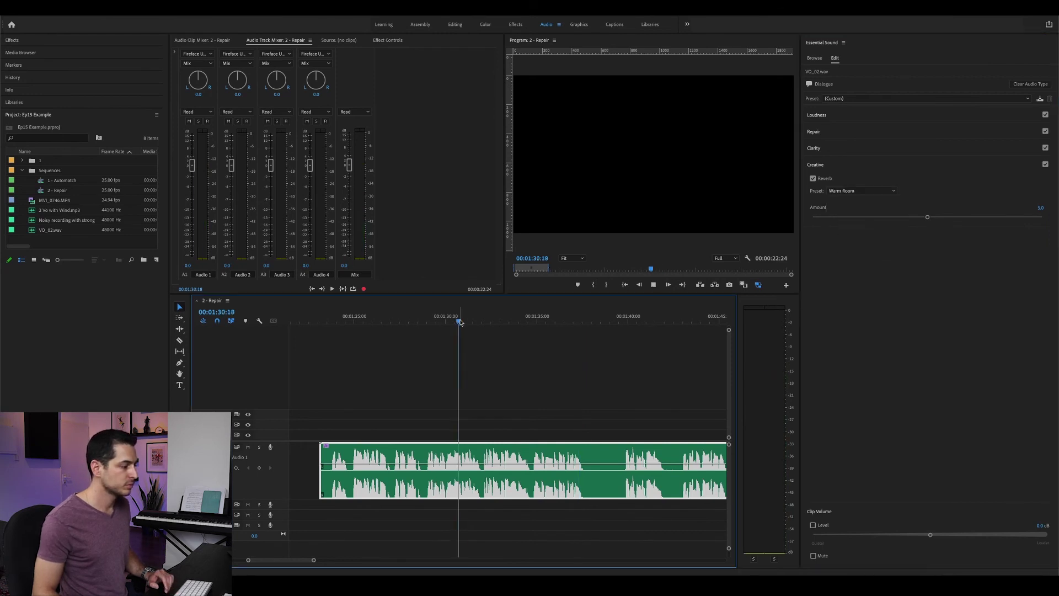
pyautogui.press('space')
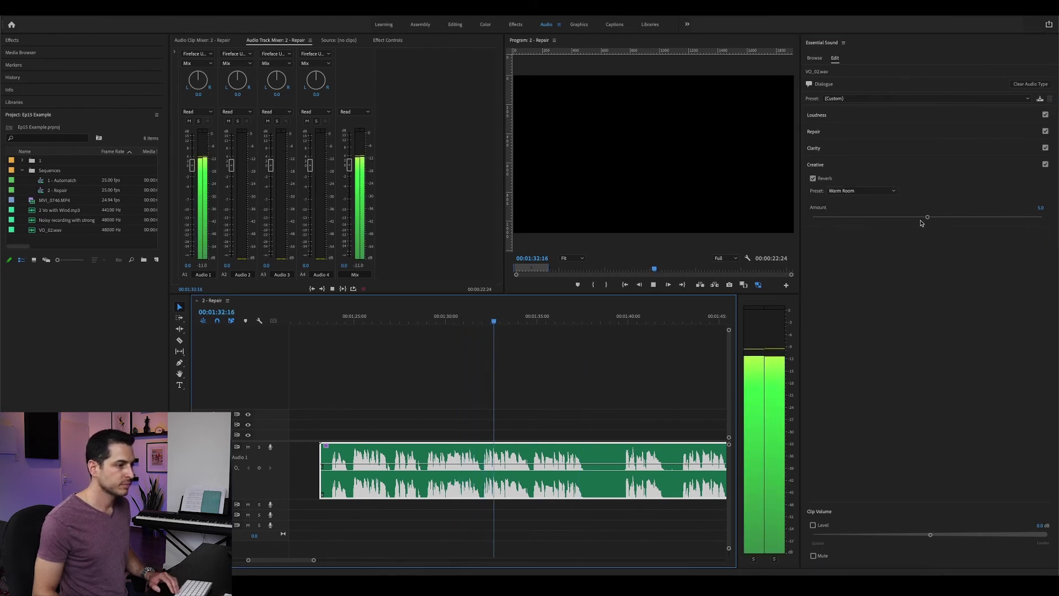
pyautogui.press('space')
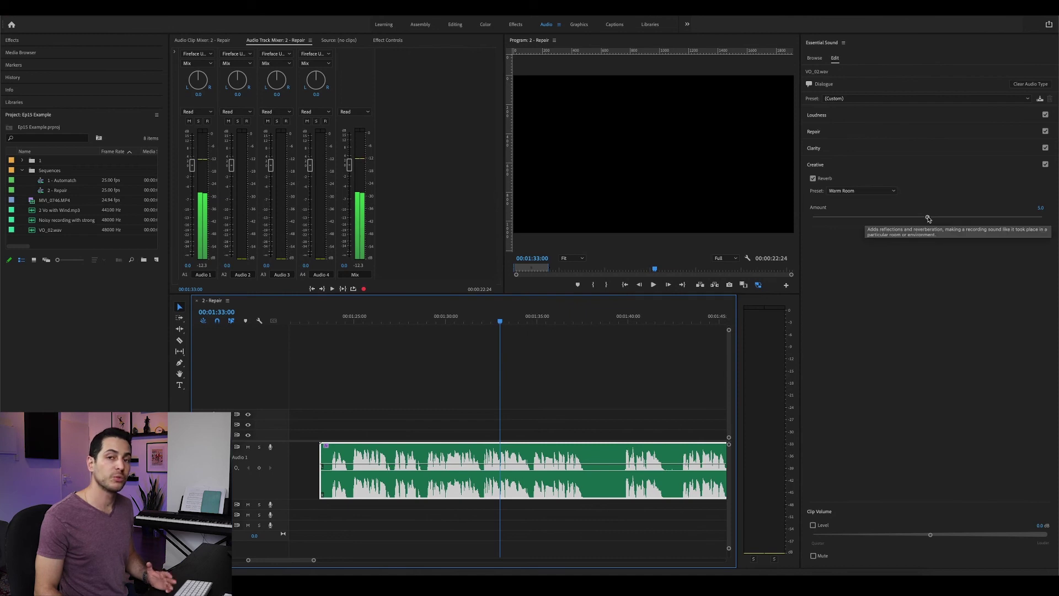
# Lower the reverb amount to 1.9, raise it to 3.0 while replaying from around 1:26, and disable the reverb
pyautogui.moveTo(928, 218); pyautogui.dragTo(911, 218)
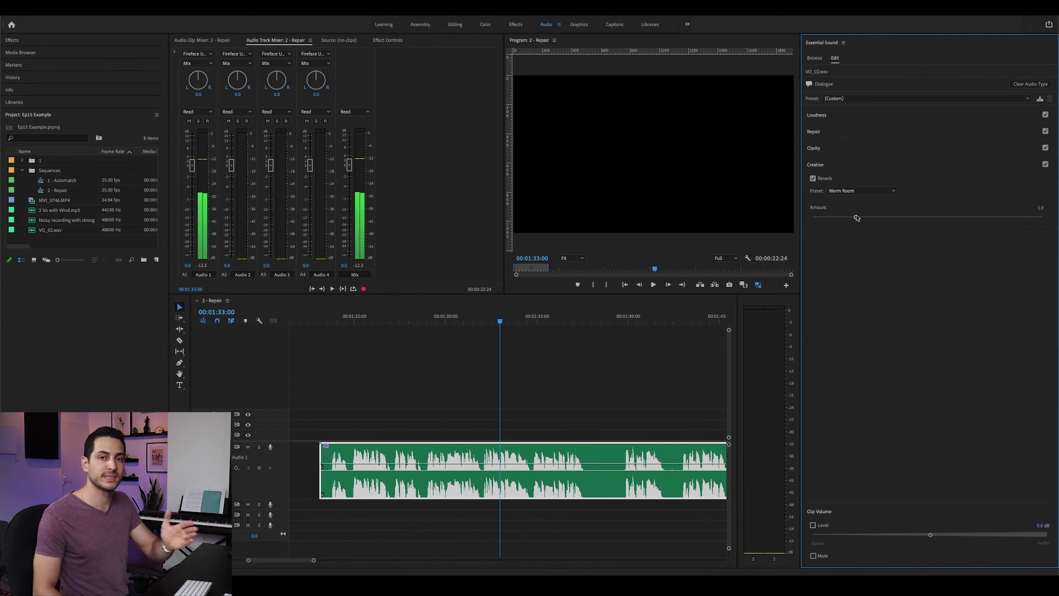
pyautogui.click(392, 320)
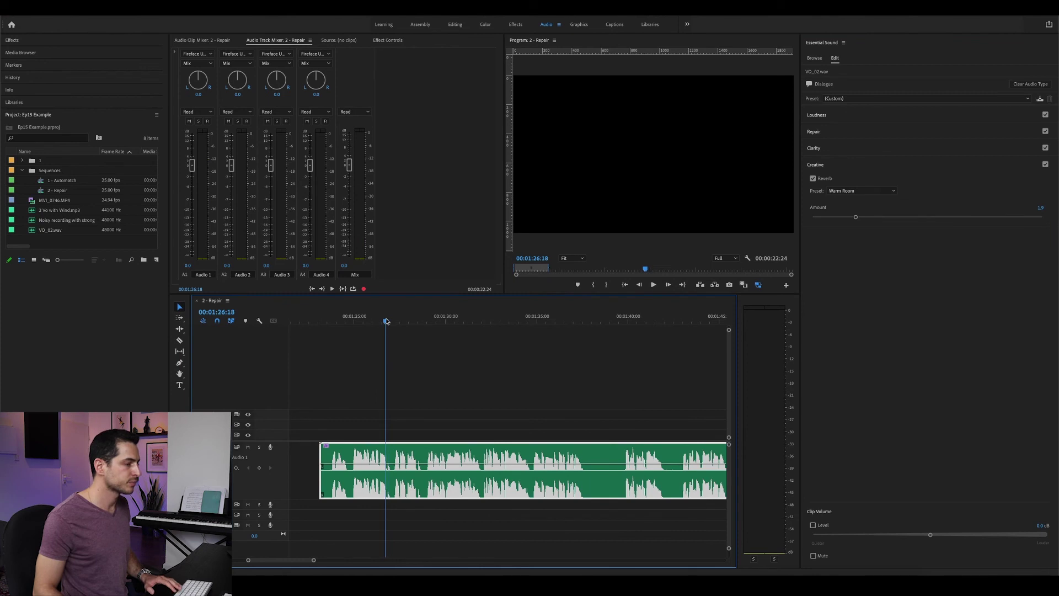
pyautogui.press('space')
pyautogui.moveTo(856, 219); pyautogui.dragTo(883, 219)
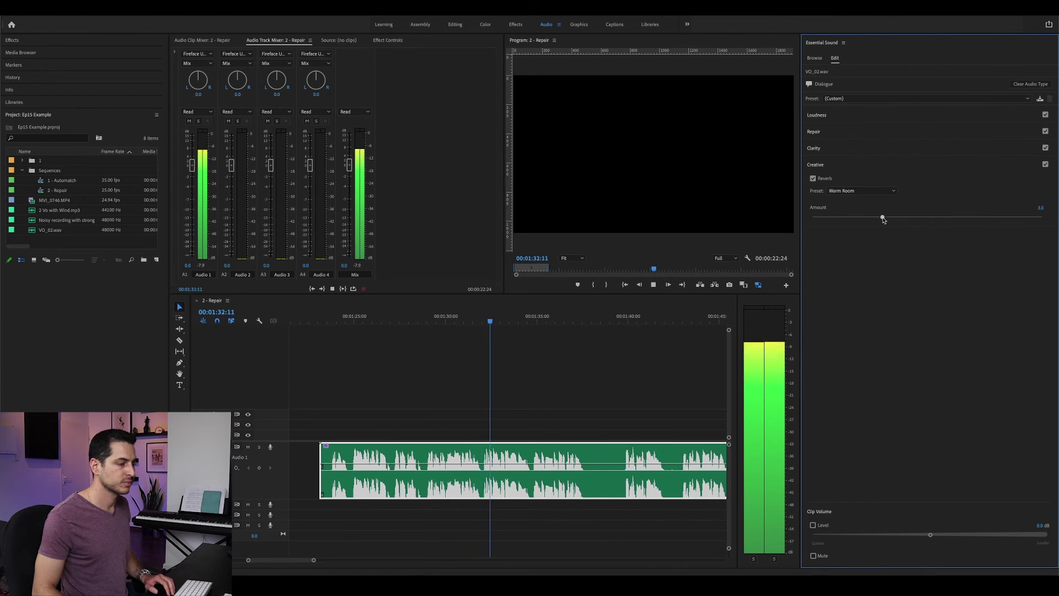
pyautogui.press('space')
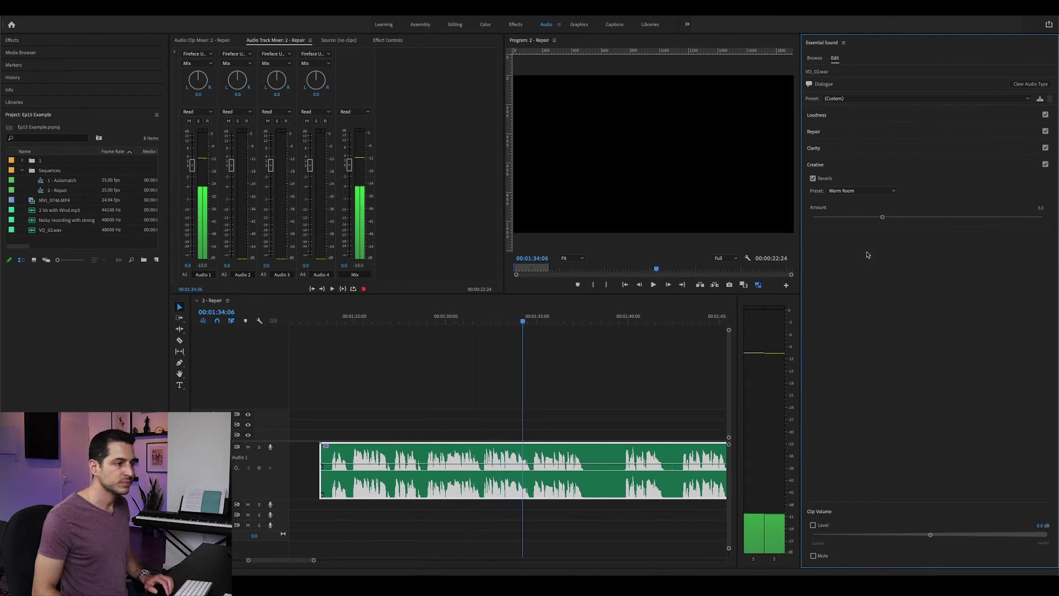
pyautogui.click(813, 179)
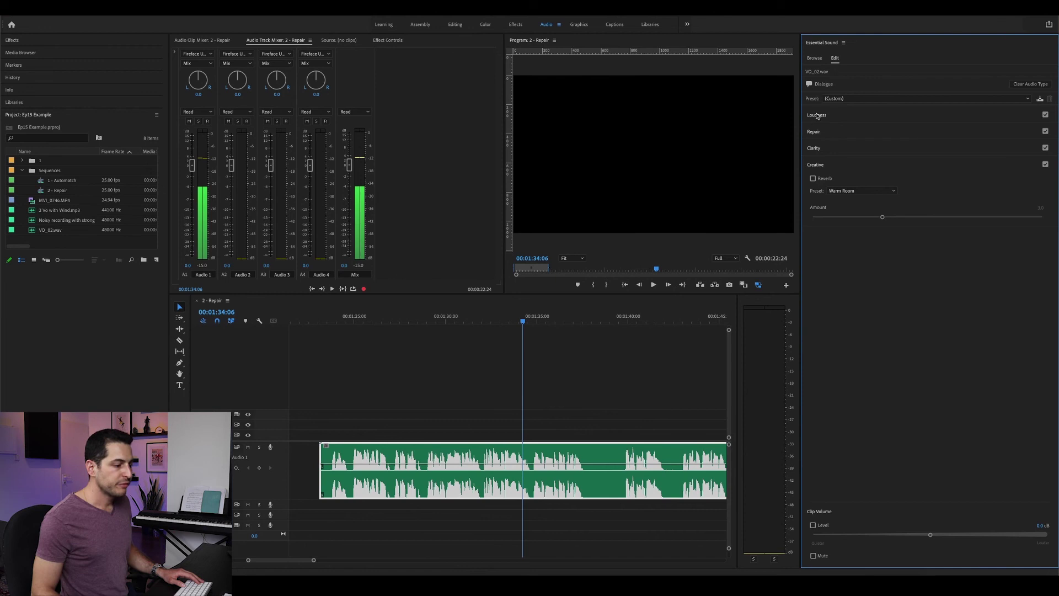
# Enable the clip volume level for VO_02.wav, set it to -3.0 dB, and mute the clip
pyautogui.click(813, 526)
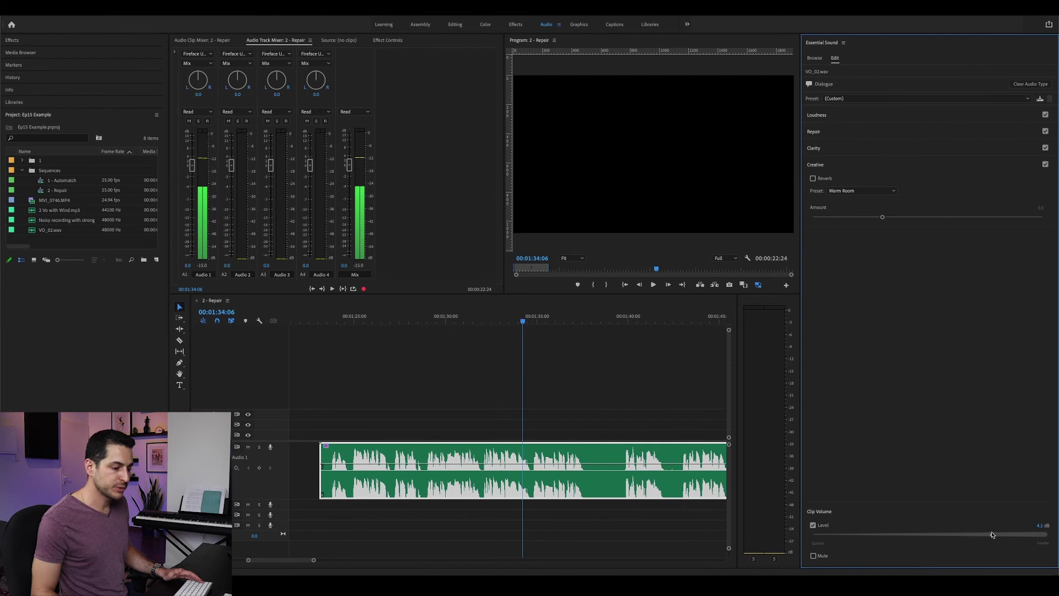
pyautogui.moveTo(947, 534); pyautogui.dragTo(912, 532)
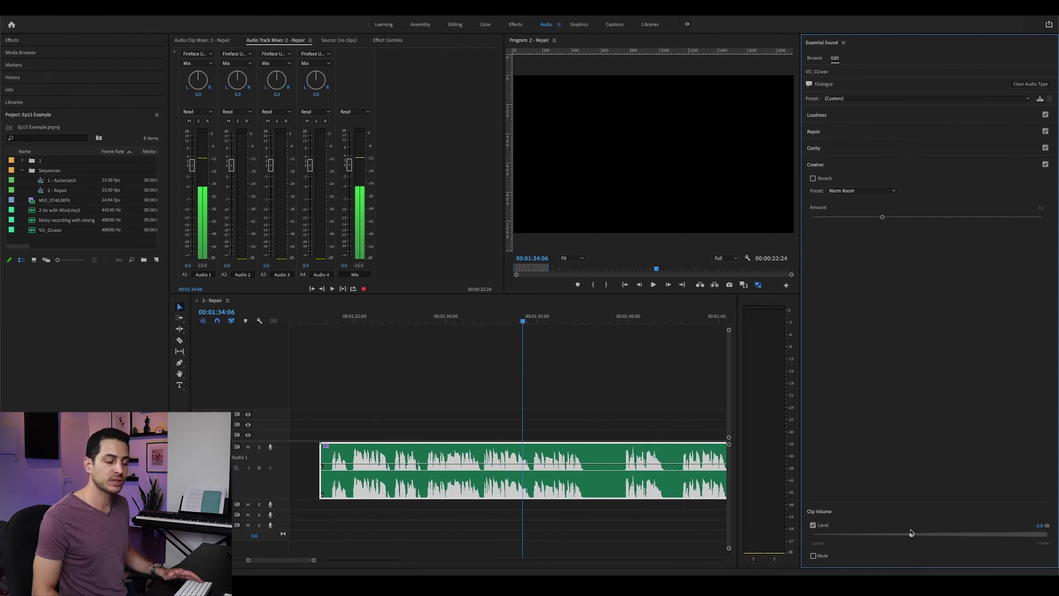
pyautogui.click(814, 556)
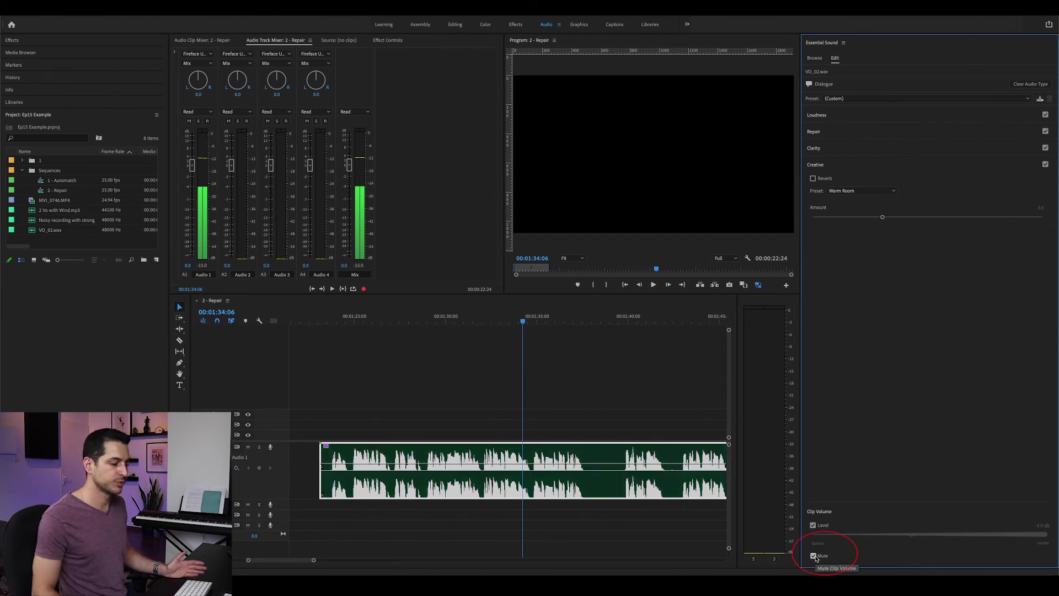